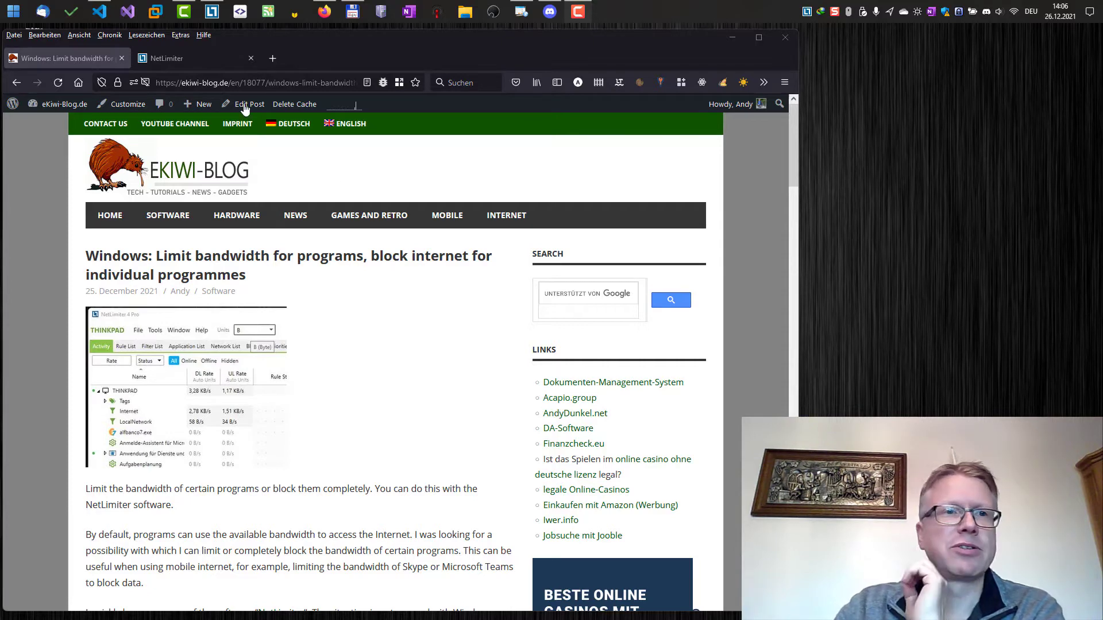
- Compare the NetLimiter 4 Lite and Pro license prices in the online shop, then minimize the browser
{"action": "left_click", "coordinate": [205, 62]}
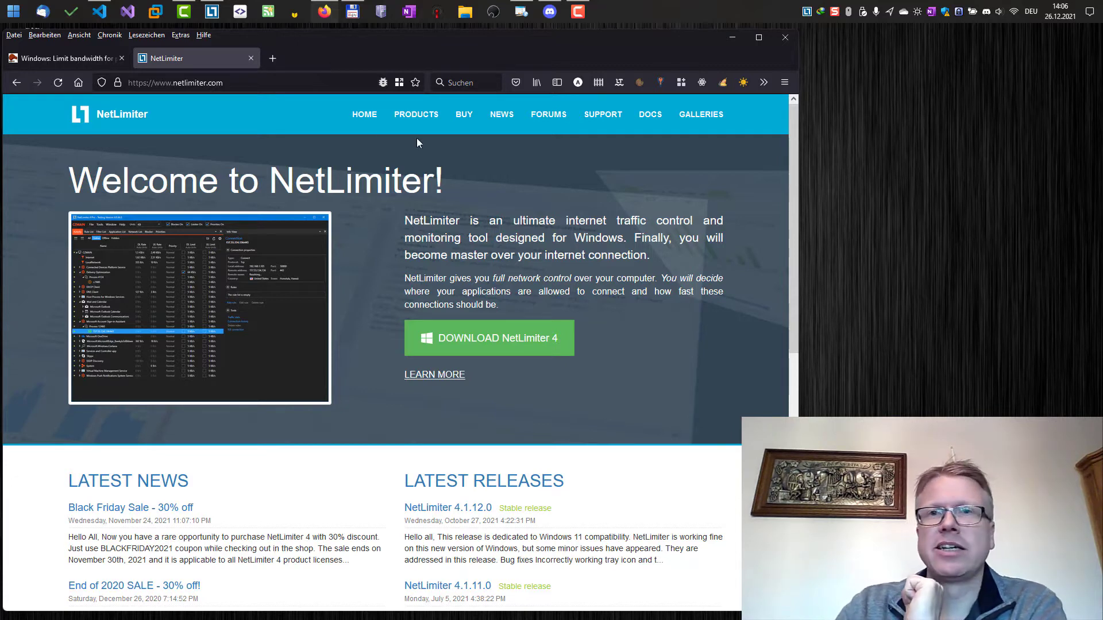
{"action": "left_click", "coordinate": [463, 115]}
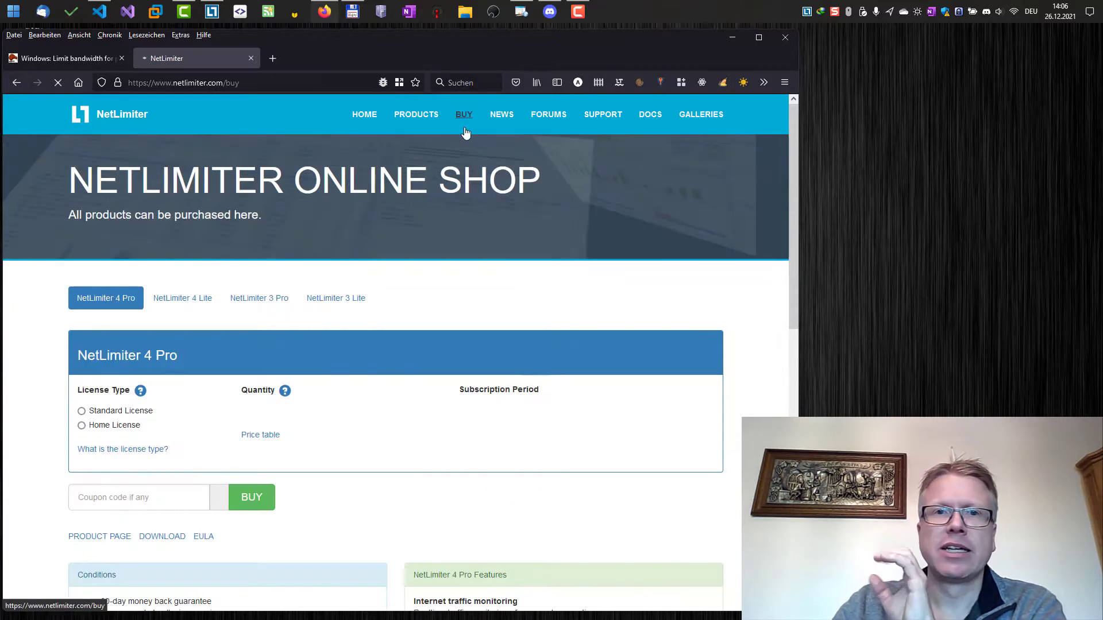
{"action": "left_click", "coordinate": [182, 298]}
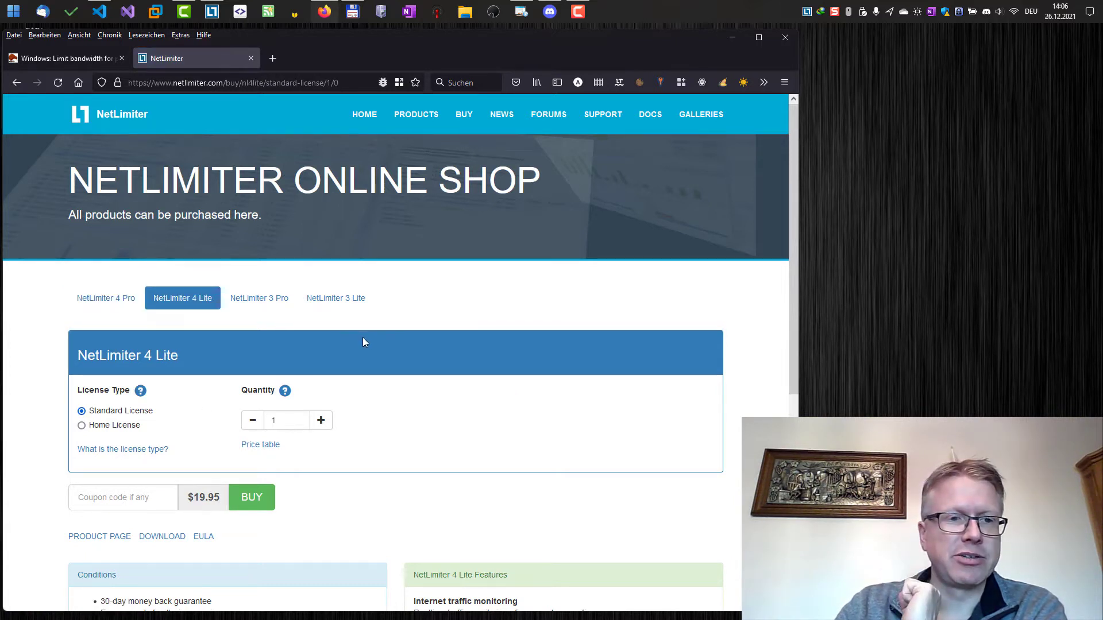
{"action": "left_click", "coordinate": [92, 304]}
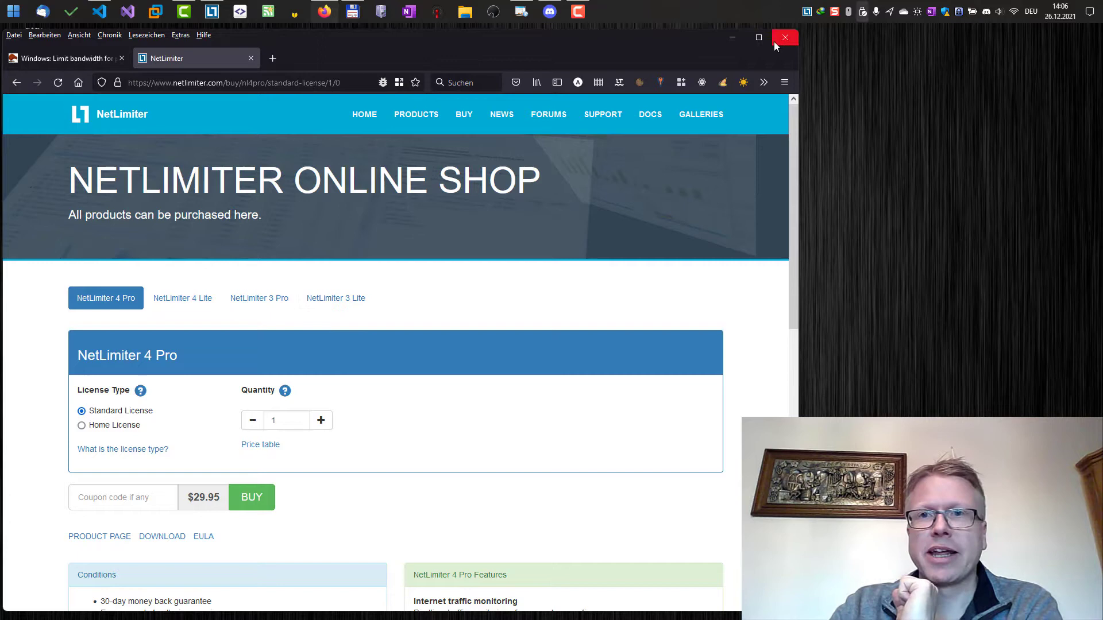
{"action": "left_click", "coordinate": [733, 39]}
- Reposition the NetLimiter window and select Firefox to show its 5/50 KB/s disabled limits
{"action": "left_click_drag", "start_coordinate": [255, 60], "coordinate": [210, 47]}
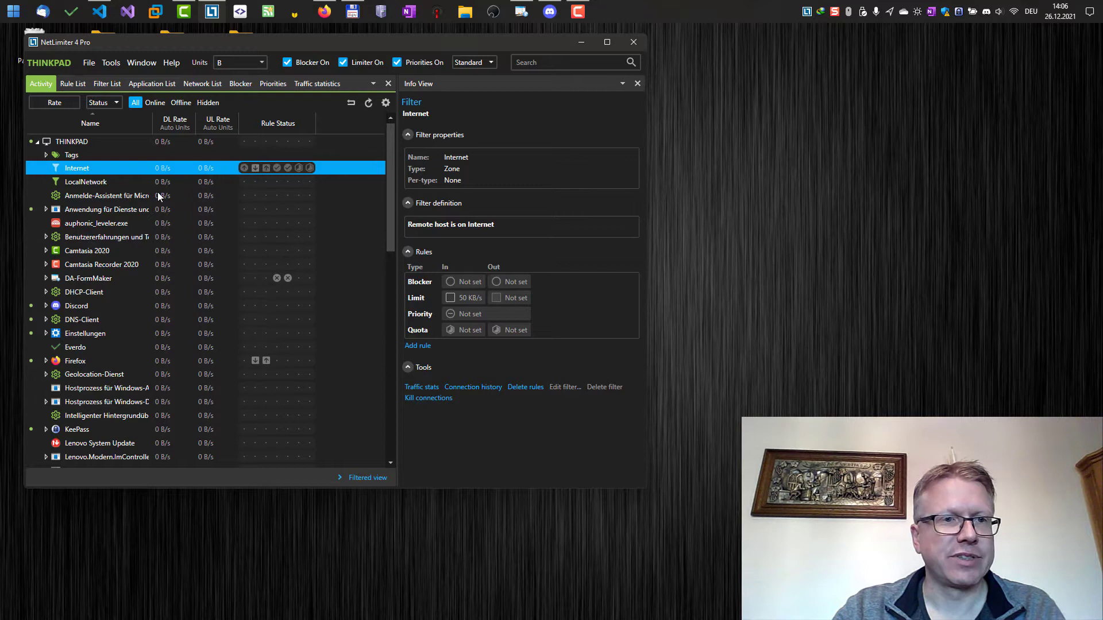
{"action": "scroll", "coordinate": [160, 355], "scroll_direction": "down", "scroll_amount": 5}
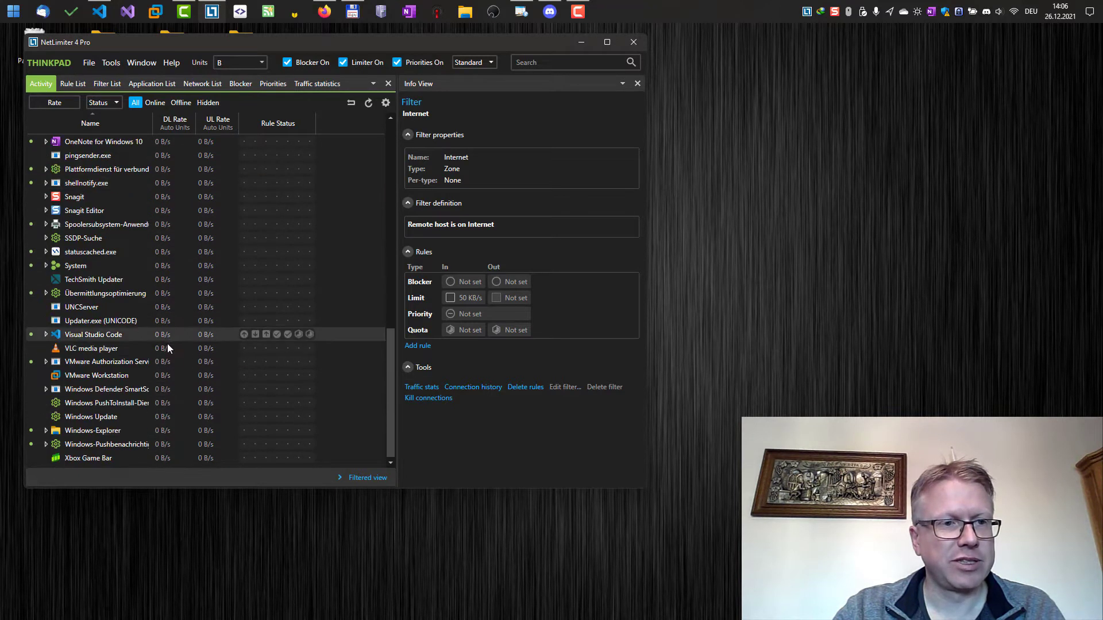
{"action": "scroll", "coordinate": [131, 389], "scroll_direction": "up", "scroll_amount": 5}
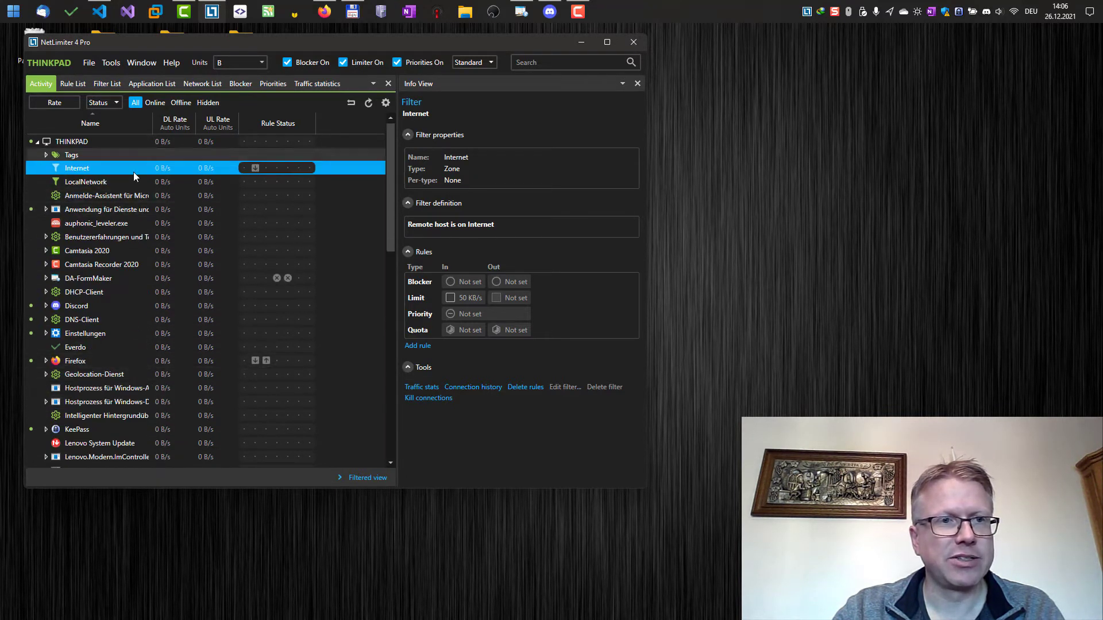
{"action": "left_click", "coordinate": [99, 363]}
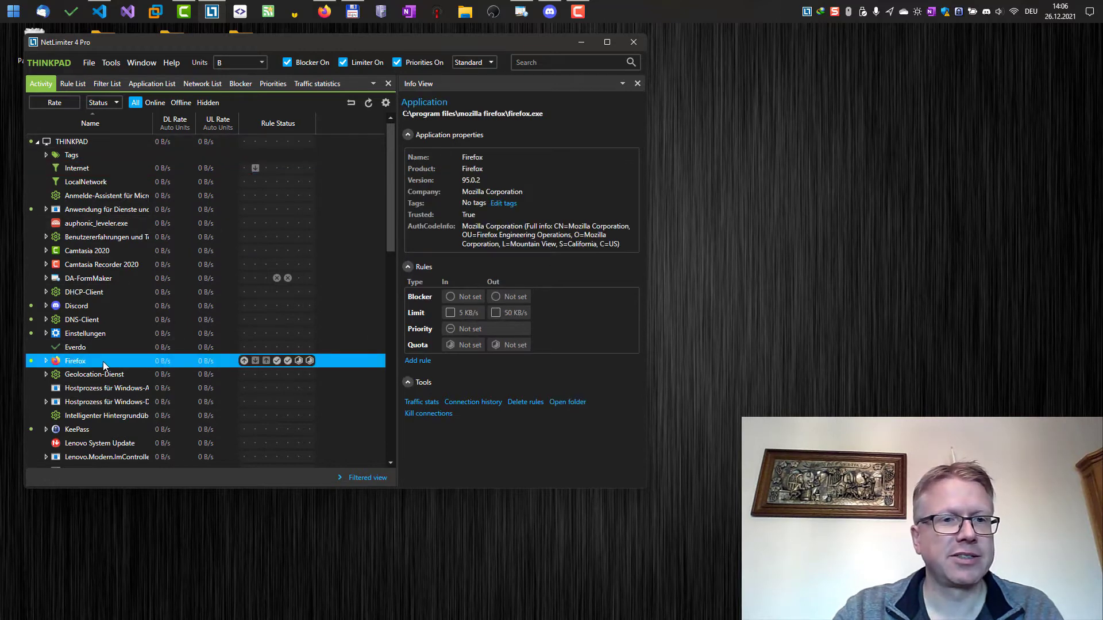
- Bring the browser forward beside NetLimiter and load the NetLimiter documentation page
{"action": "left_click", "coordinate": [324, 10]}
{"action": "left_click_drag", "start_coordinate": [324, 70], "coordinate": [580, 78]}
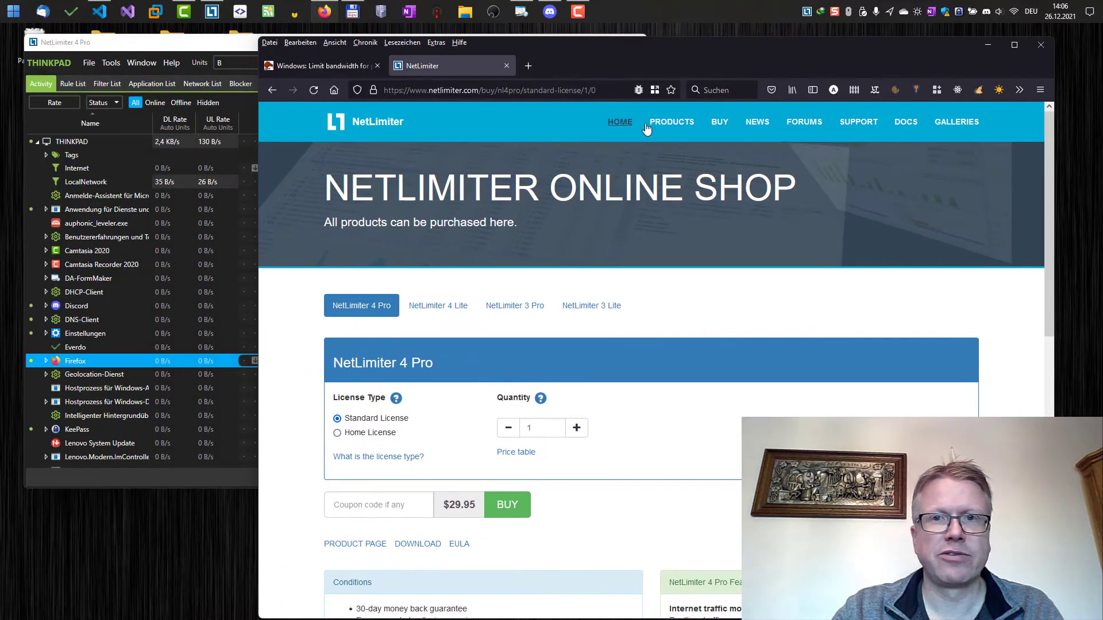
{"action": "left_click", "coordinate": [906, 122]}
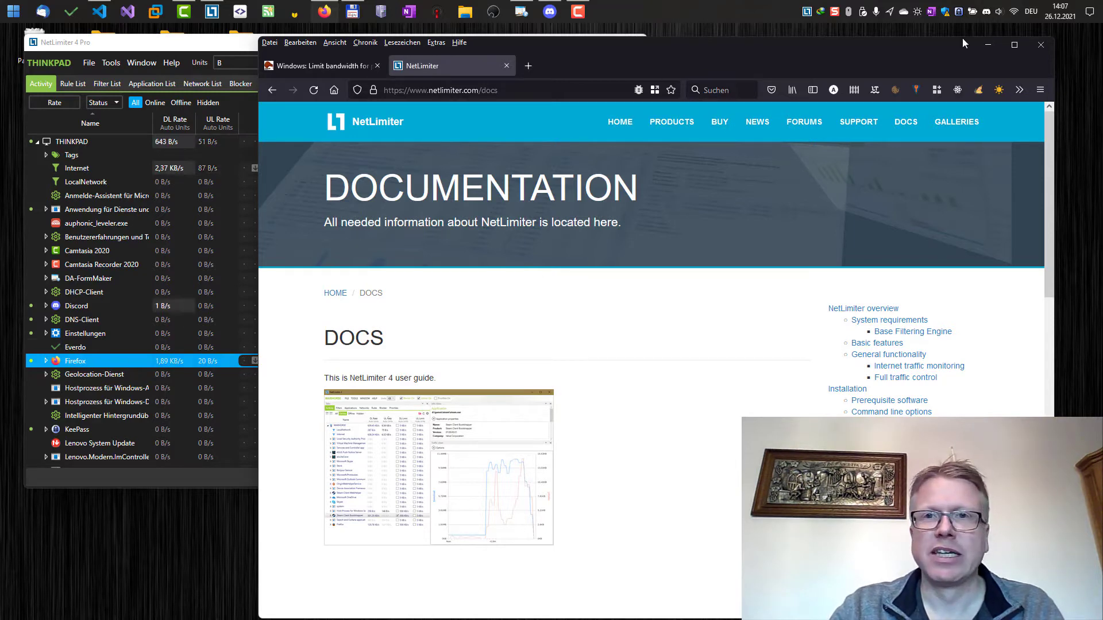
- Minimize the browser and select the Internet filter to show its rules
{"action": "left_click", "coordinate": [1014, 45]}
{"action": "left_click", "coordinate": [909, 39]}
{"action": "left_click", "coordinate": [104, 170]}
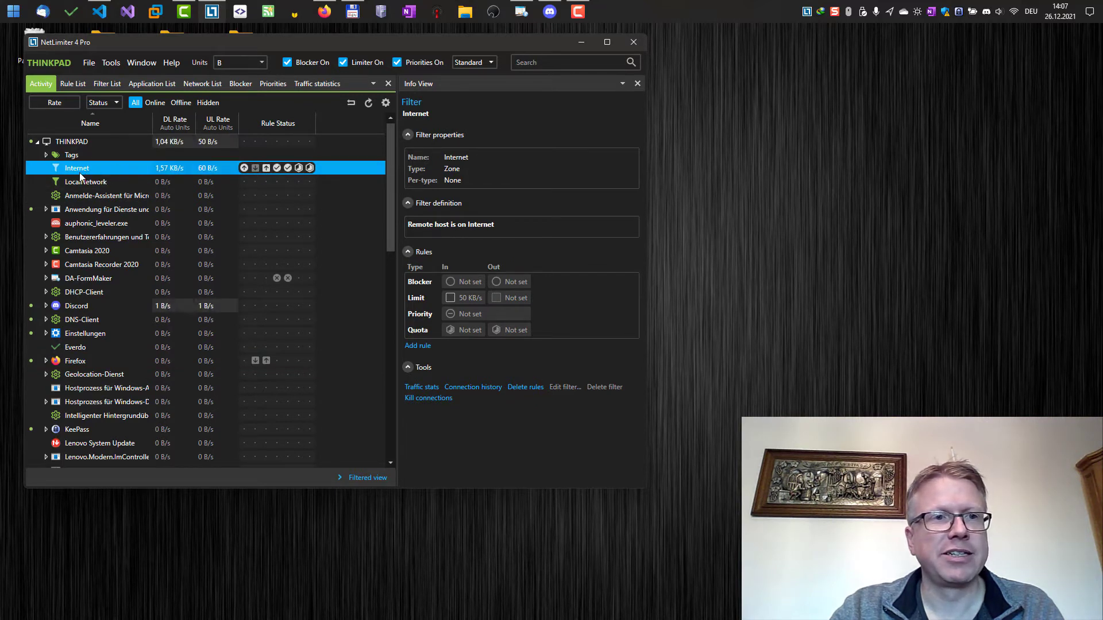
- Enable 50 KB/s download and upload limits on the Internet filter
{"action": "left_click", "coordinate": [256, 169]}
{"action": "left_click", "coordinate": [260, 190]}
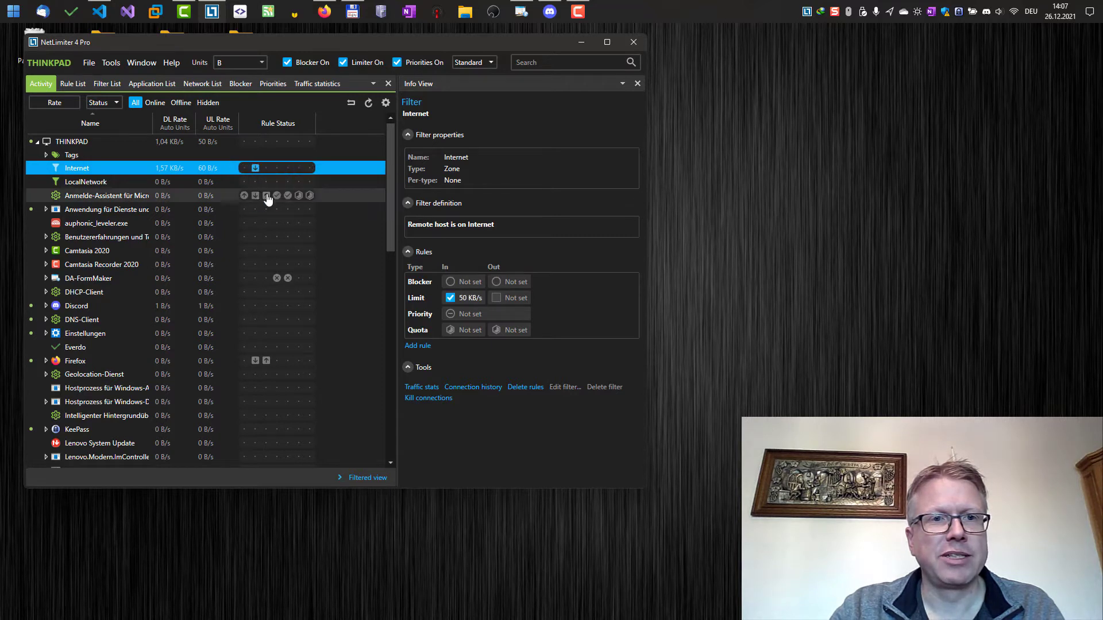
{"action": "left_click", "coordinate": [254, 169]}
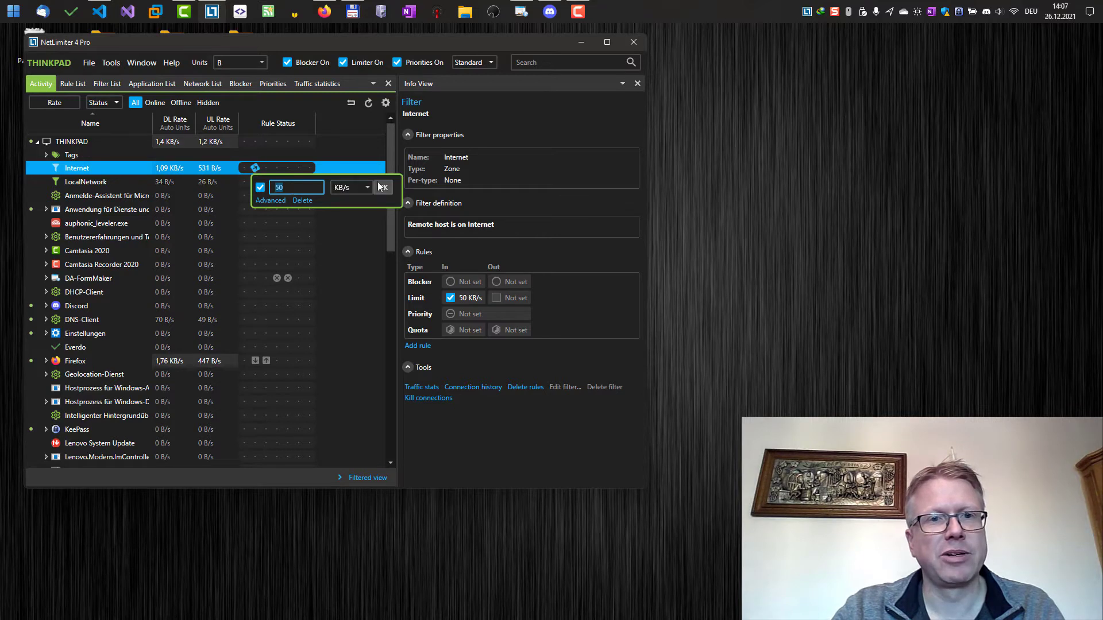
{"action": "left_click", "coordinate": [265, 181]}
{"action": "left_click", "coordinate": [265, 167]}
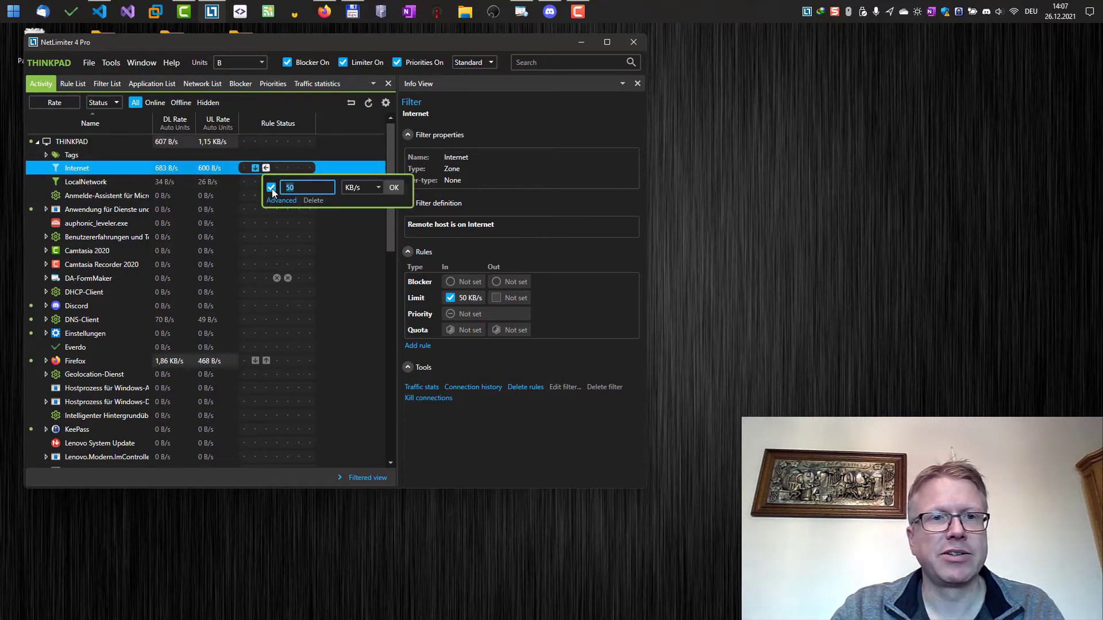
{"action": "left_click", "coordinate": [392, 187]}
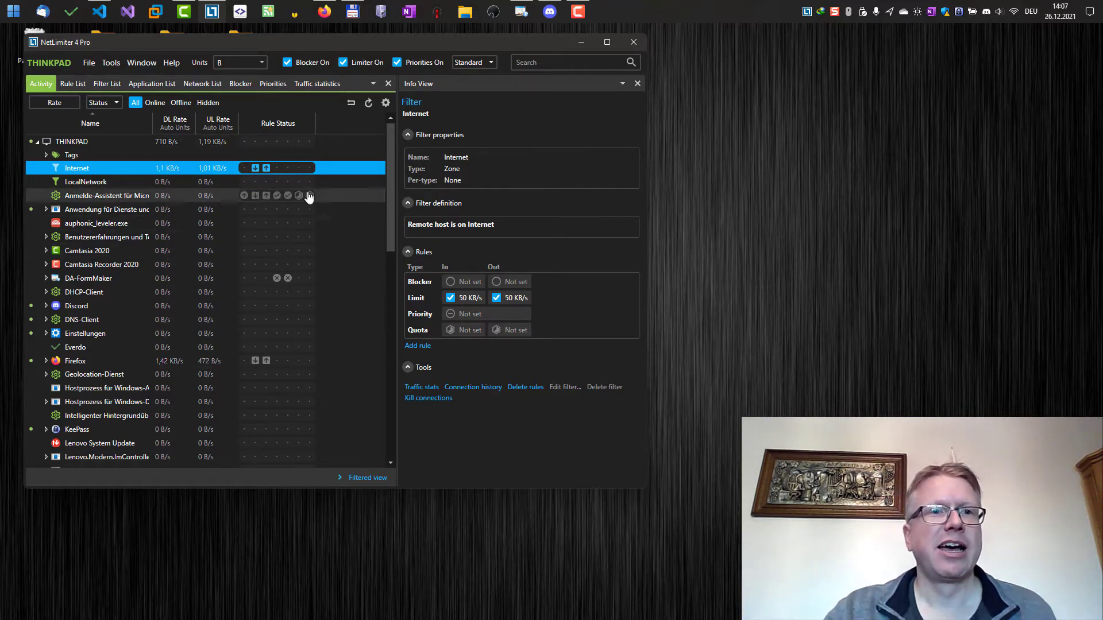
- Switch the Internet filter's download and upload limits off again
{"action": "left_click", "coordinate": [258, 169]}
{"action": "left_click", "coordinate": [260, 189]}
{"action": "left_click", "coordinate": [266, 169]}
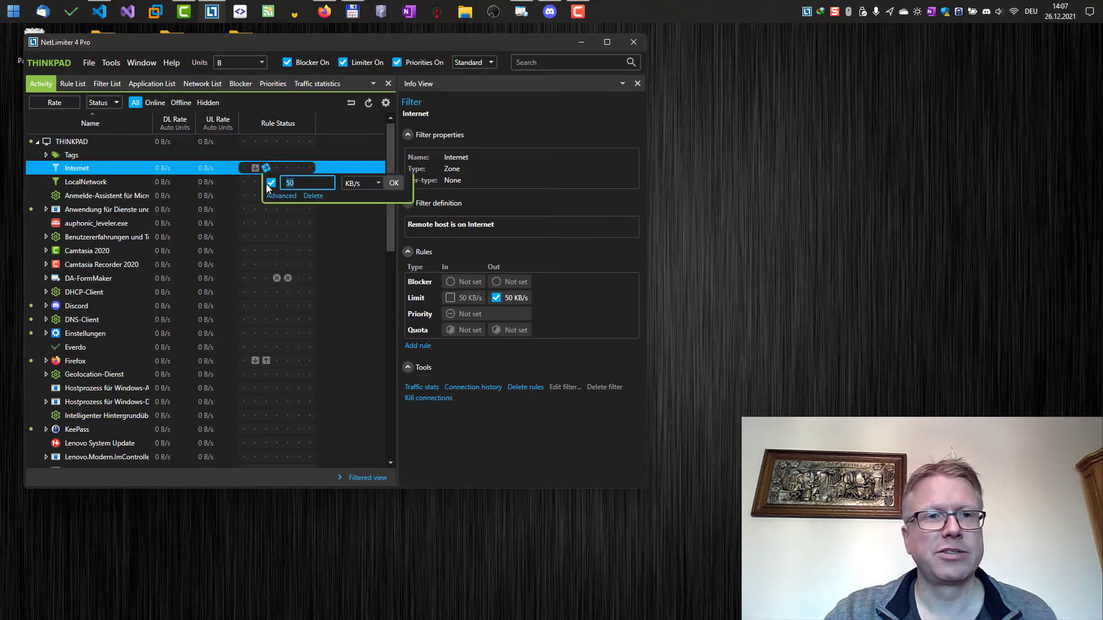
{"action": "left_click", "coordinate": [271, 190]}
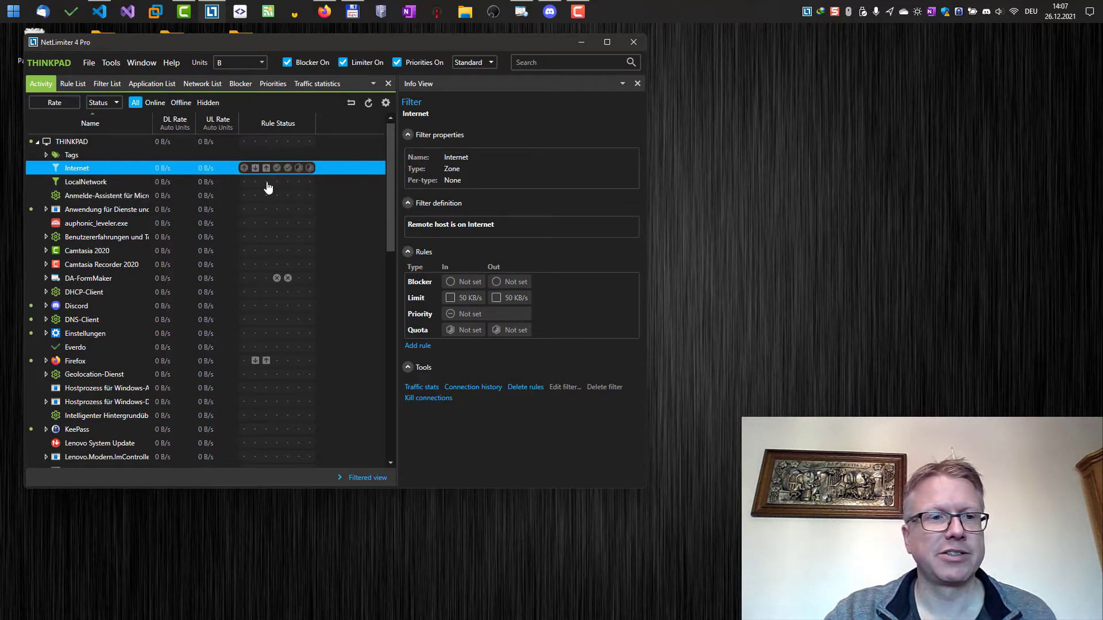
- Enable Firefox's 5 KB/s download limit
{"action": "left_click", "coordinate": [97, 361]}
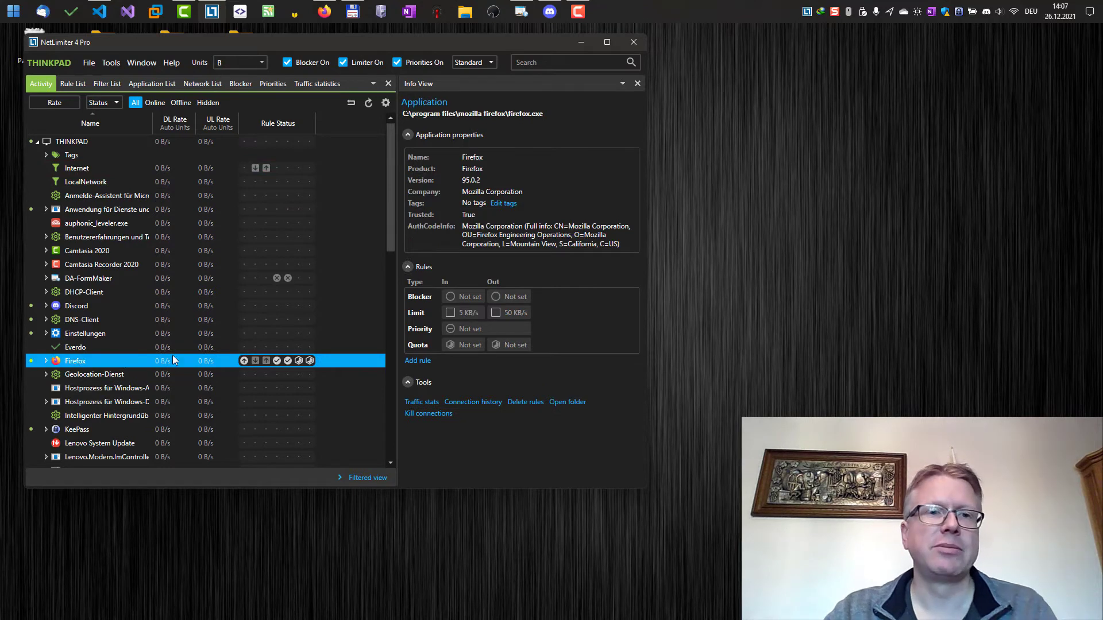
{"action": "left_click", "coordinate": [255, 361]}
{"action": "left_click", "coordinate": [263, 381]}
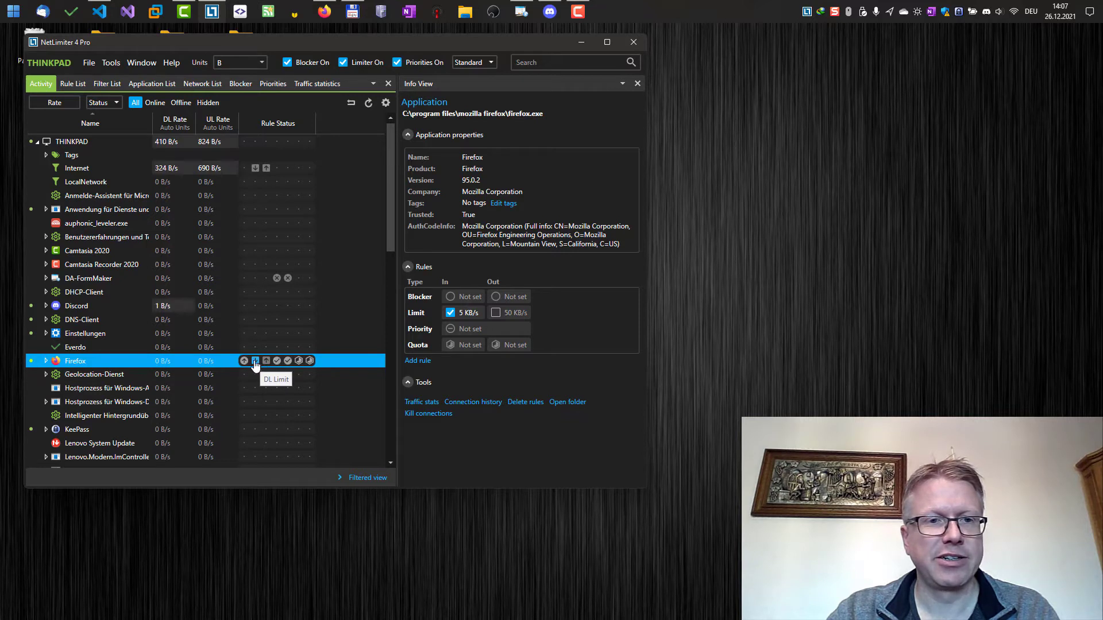
{"action": "left_click", "coordinate": [255, 360]}
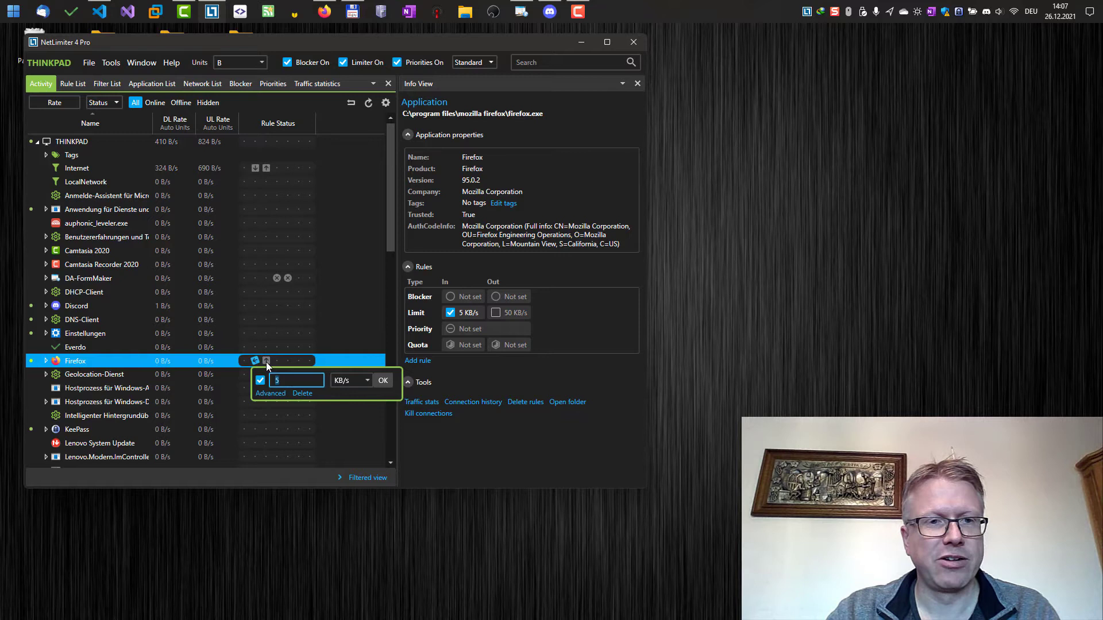
- Enable Firefox's upload limit at 5 KB/s and bring the browser back to the front
{"action": "left_click", "coordinate": [266, 363]}
{"action": "left_click", "coordinate": [270, 381]}
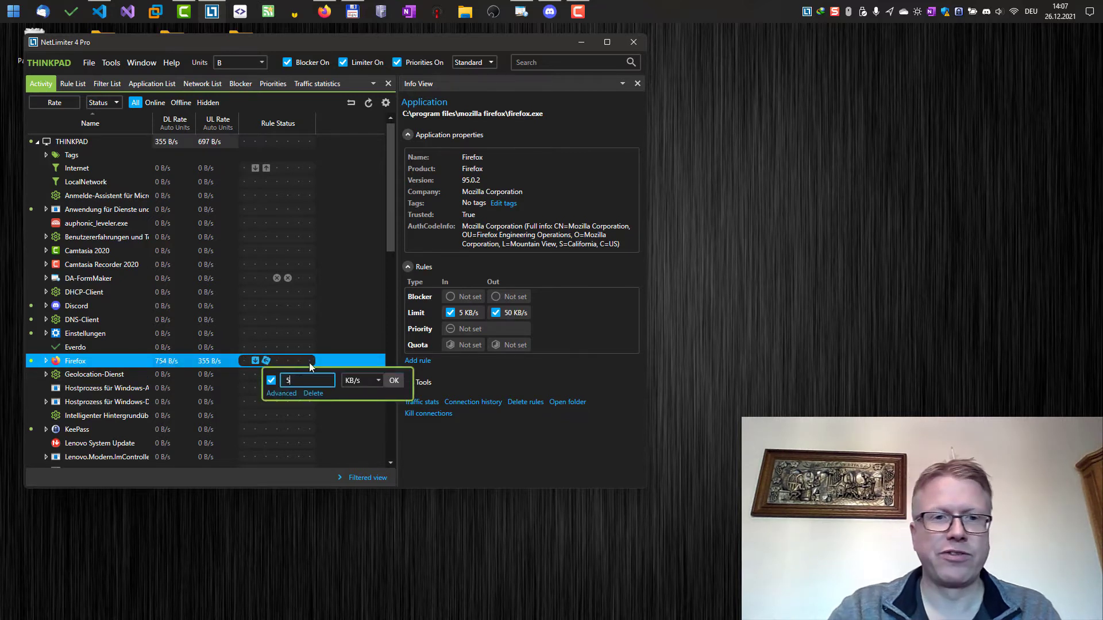
{"action": "key", "text": "BackSpace"}
{"action": "left_click", "coordinate": [394, 380]}
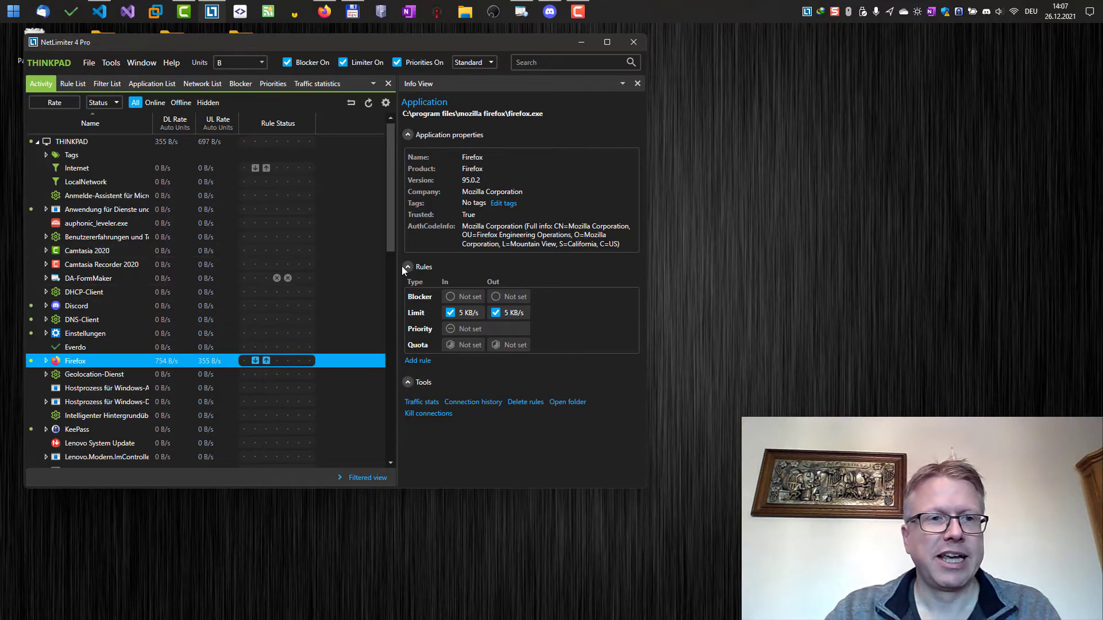
{"action": "left_click", "coordinate": [325, 12]}
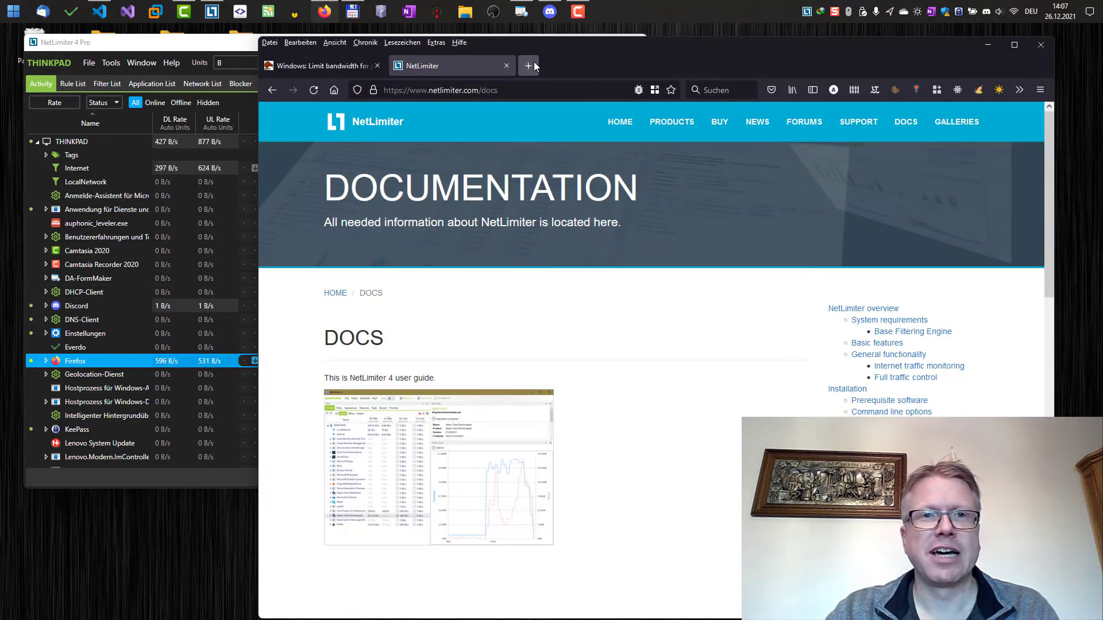
- Load the eKiwi blog's Games and Retro category under the limit, then return to NetLimiter
{"action": "left_click", "coordinate": [340, 66]}
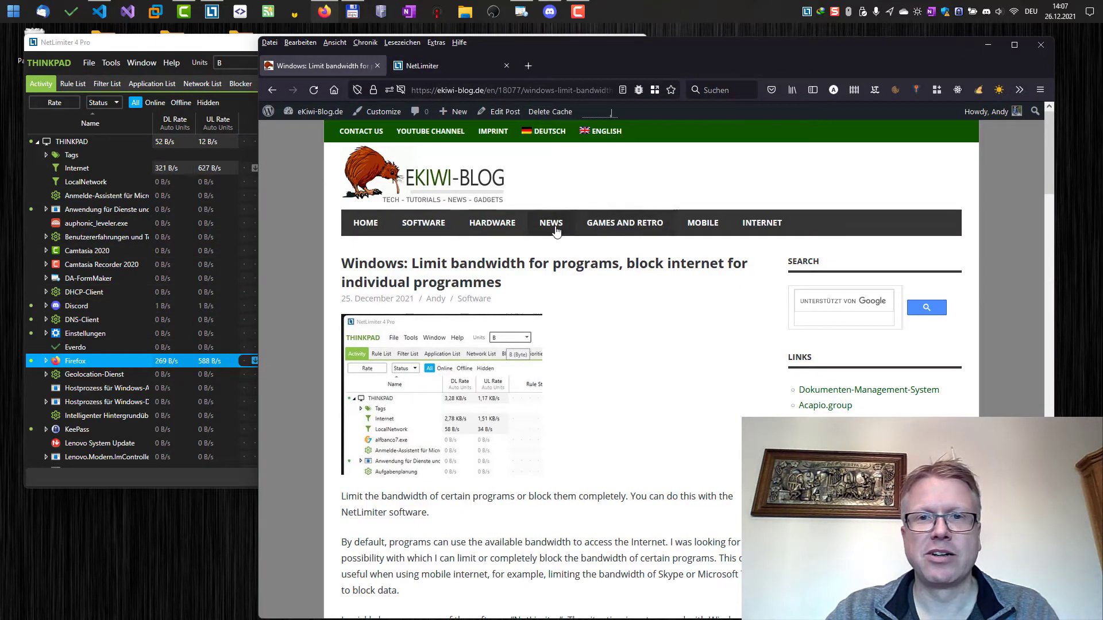
{"action": "left_click", "coordinate": [608, 226]}
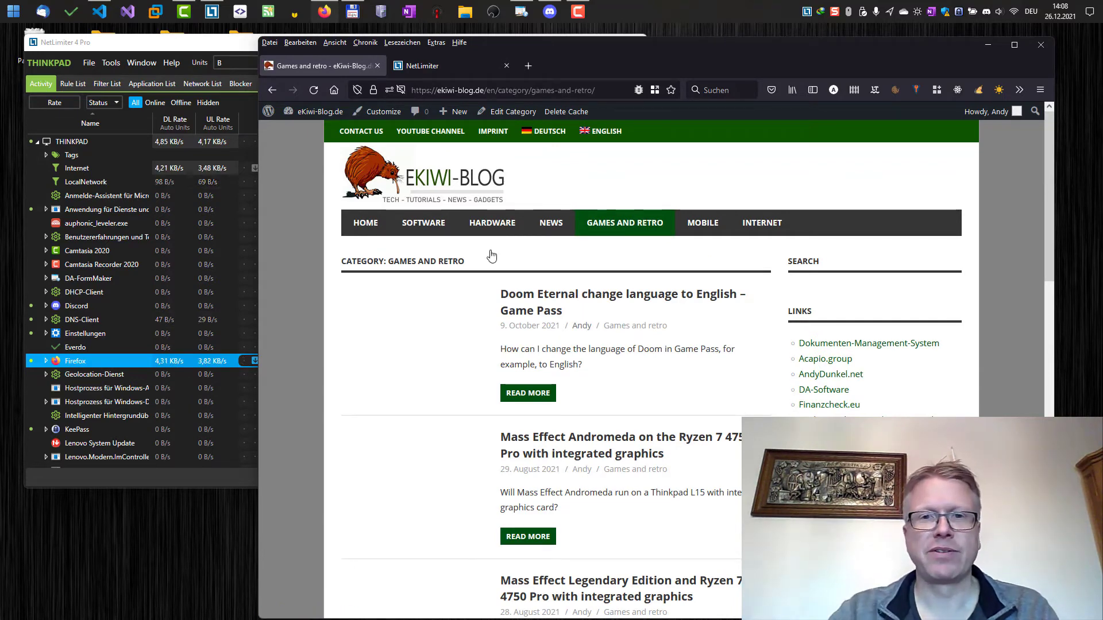
{"action": "left_click_drag", "start_coordinate": [669, 66], "coordinate": [674, 61]}
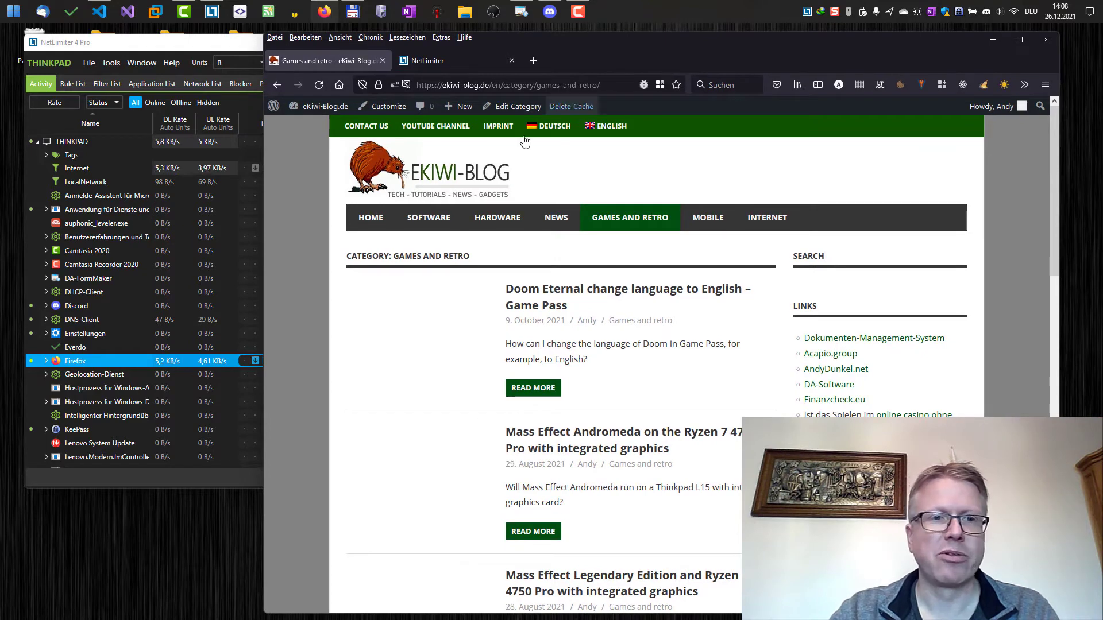
{"action": "left_click", "coordinate": [194, 159]}
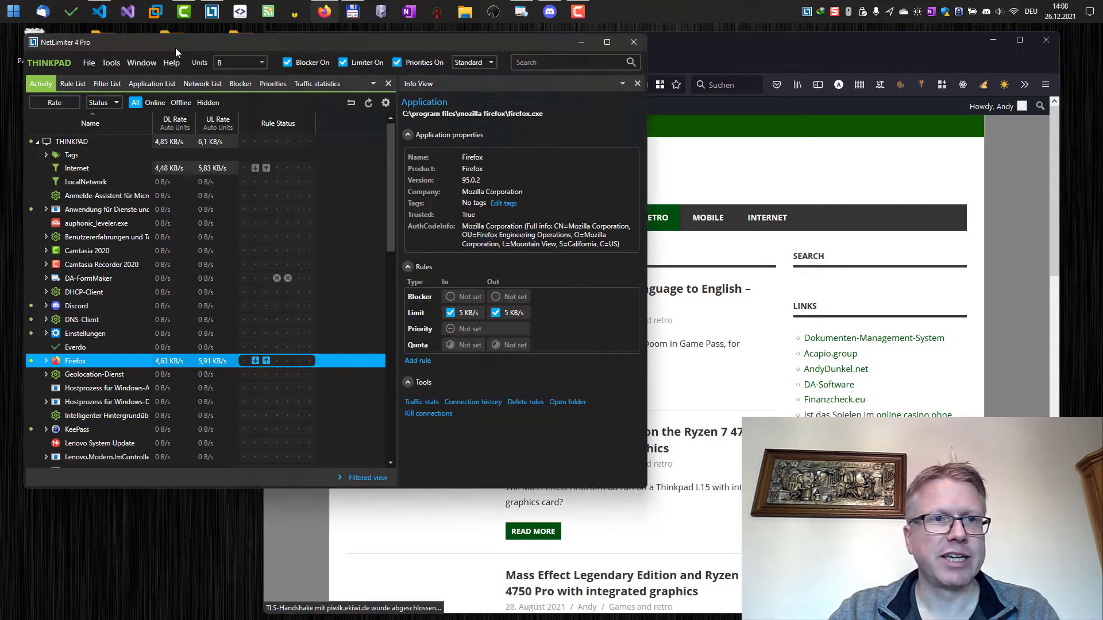
- Uncheck Firefox's outgoing 5 KB/s limit, watch the page load at full speed, and return to NetLimiter
{"action": "left_click", "coordinate": [496, 313]}
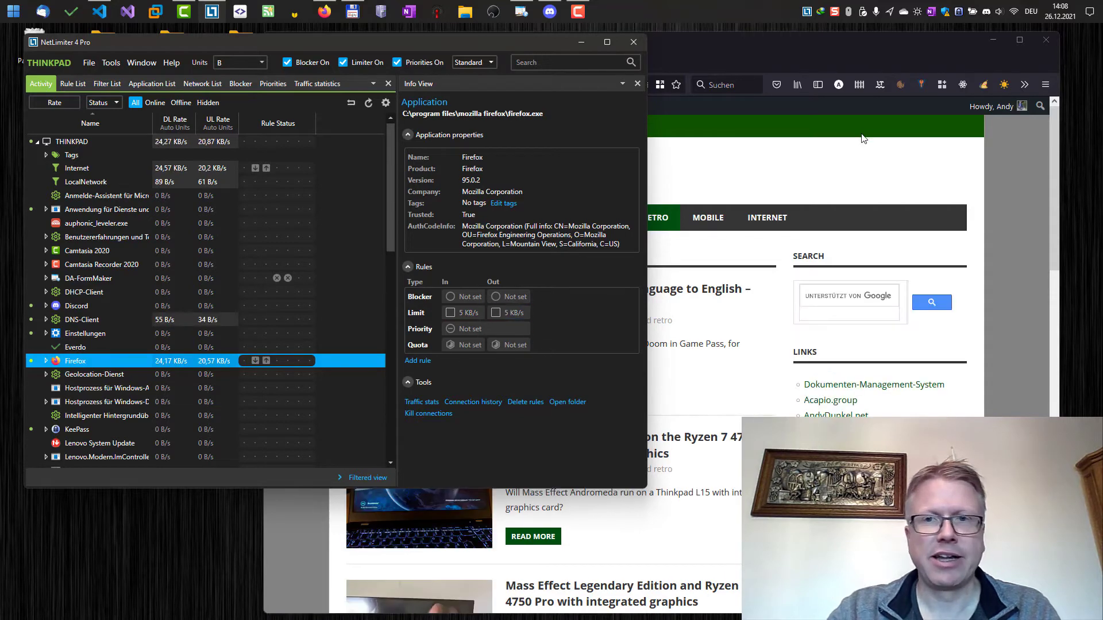
{"action": "left_click", "coordinate": [832, 57]}
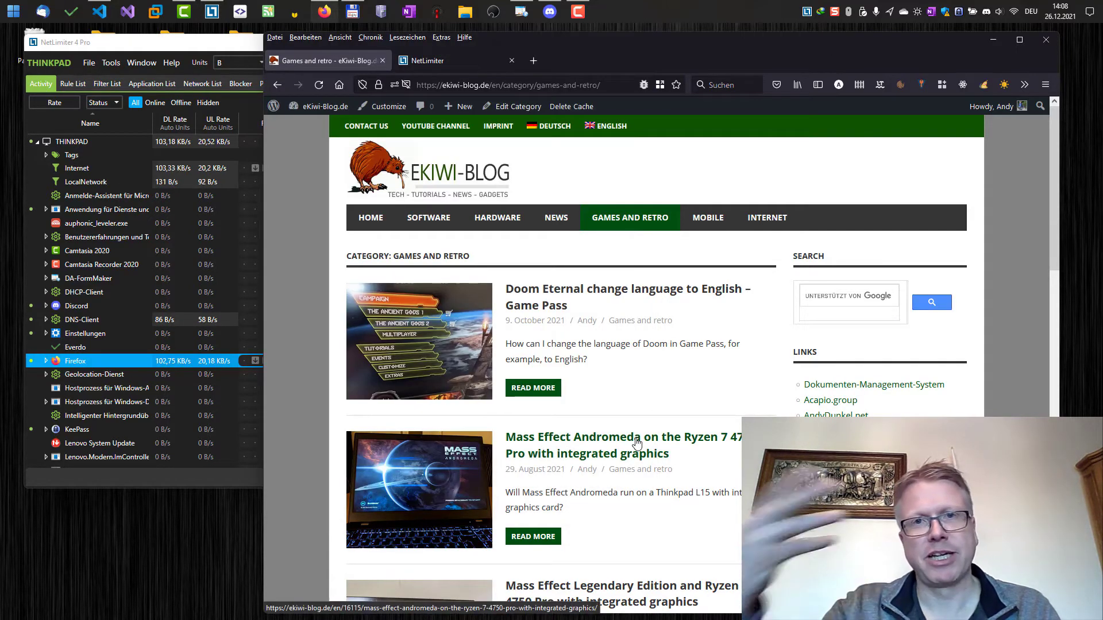
{"action": "left_click", "coordinate": [106, 363]}
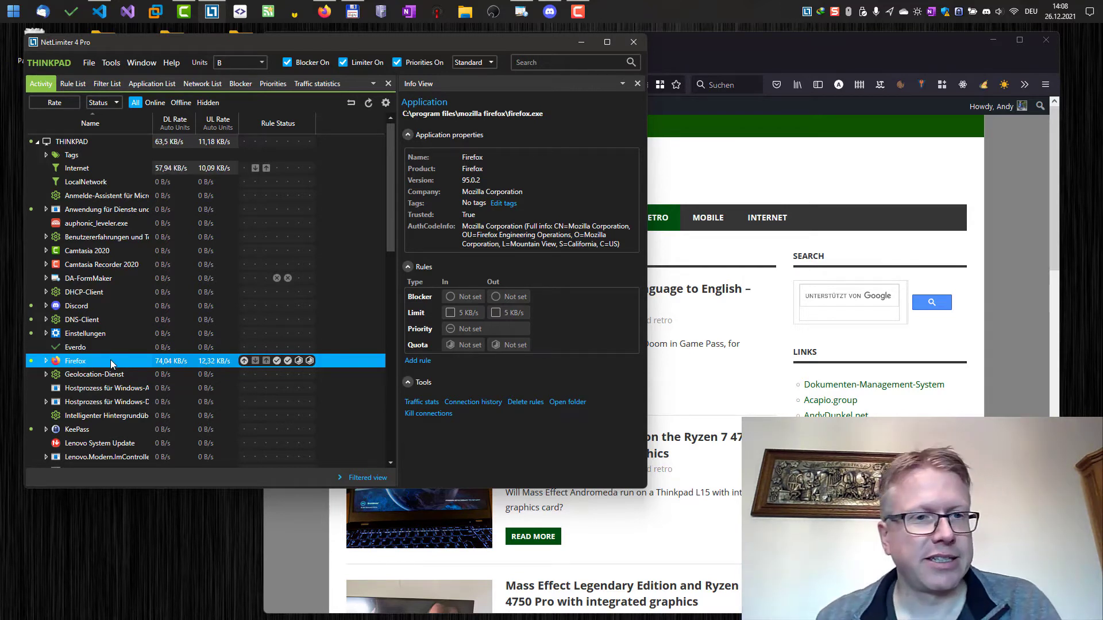
{"action": "mouse_move", "coordinate": [101, 264]}
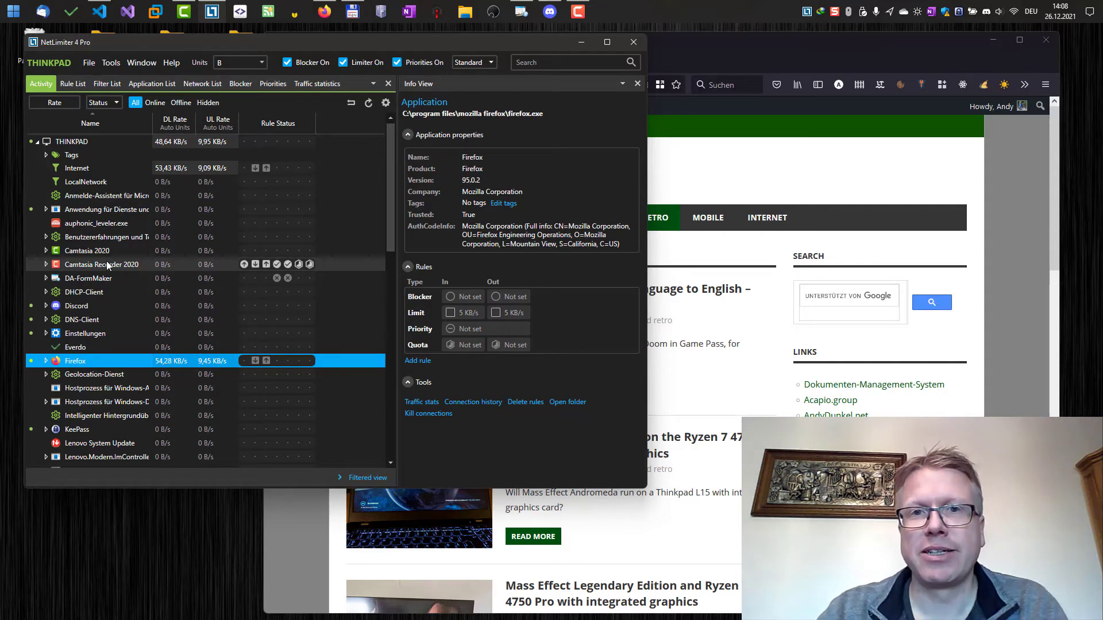
- Bring the DA-FormMaker form editor to the front and reposition its window
{"action": "left_click", "coordinate": [666, 84]}
{"action": "left_click", "coordinate": [991, 46]}
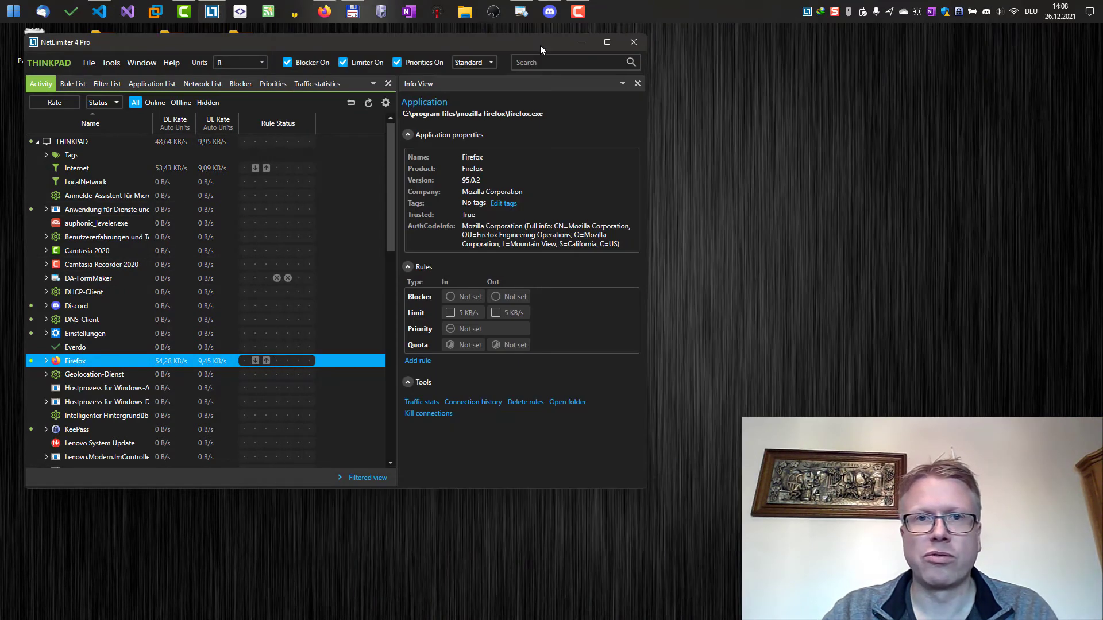
{"action": "left_click", "coordinate": [521, 13]}
{"action": "left_click_drag", "start_coordinate": [474, 83], "coordinate": [517, 119]}
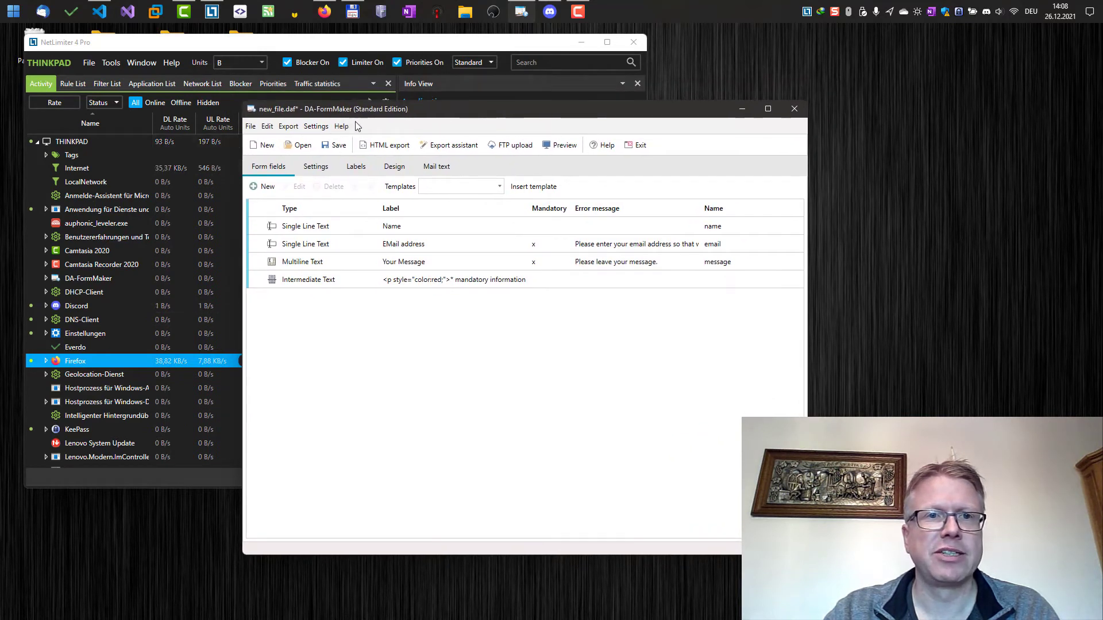
- Run Help > Check for updates, confirming version 4.13.2 is current, and locate DA-FormMaker in NetLimiter
{"action": "left_click", "coordinate": [342, 126]}
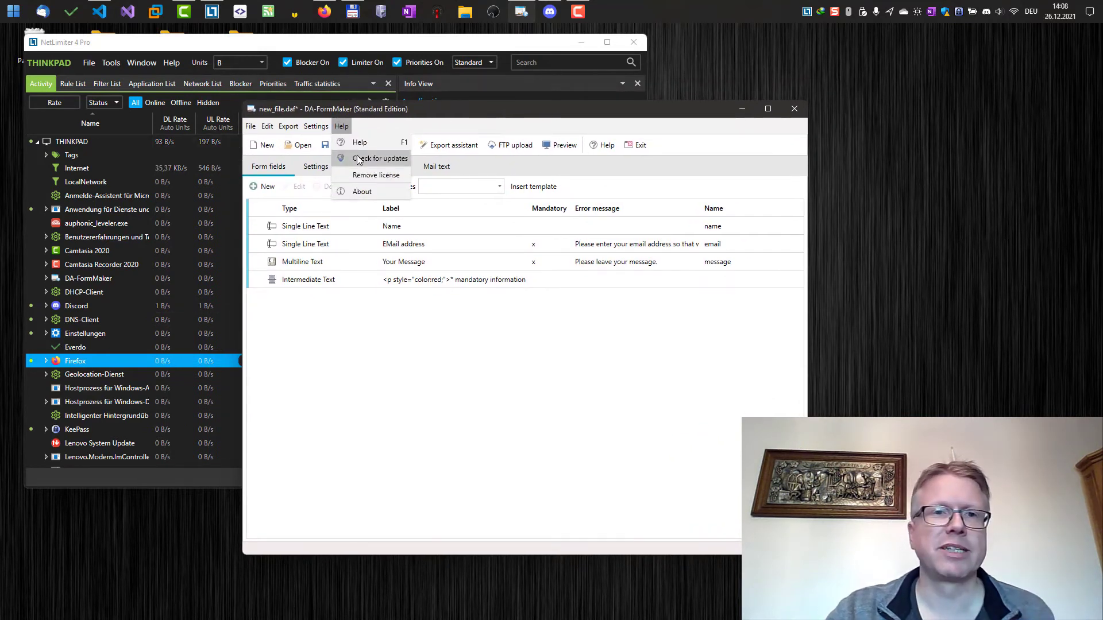
{"action": "left_click", "coordinate": [359, 159]}
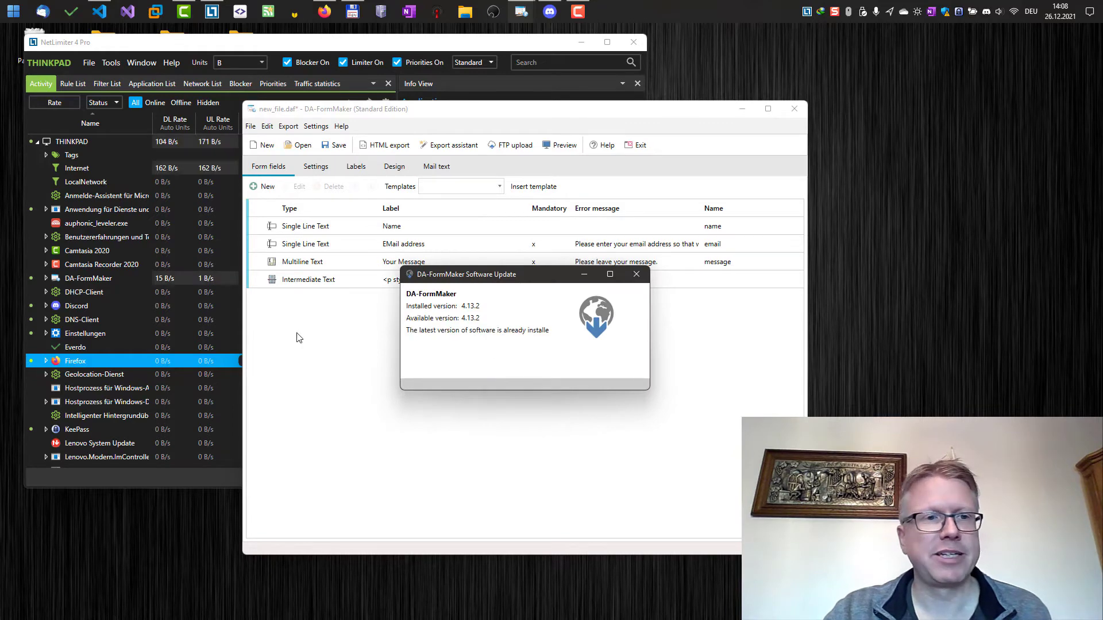
{"action": "left_click", "coordinate": [95, 278]}
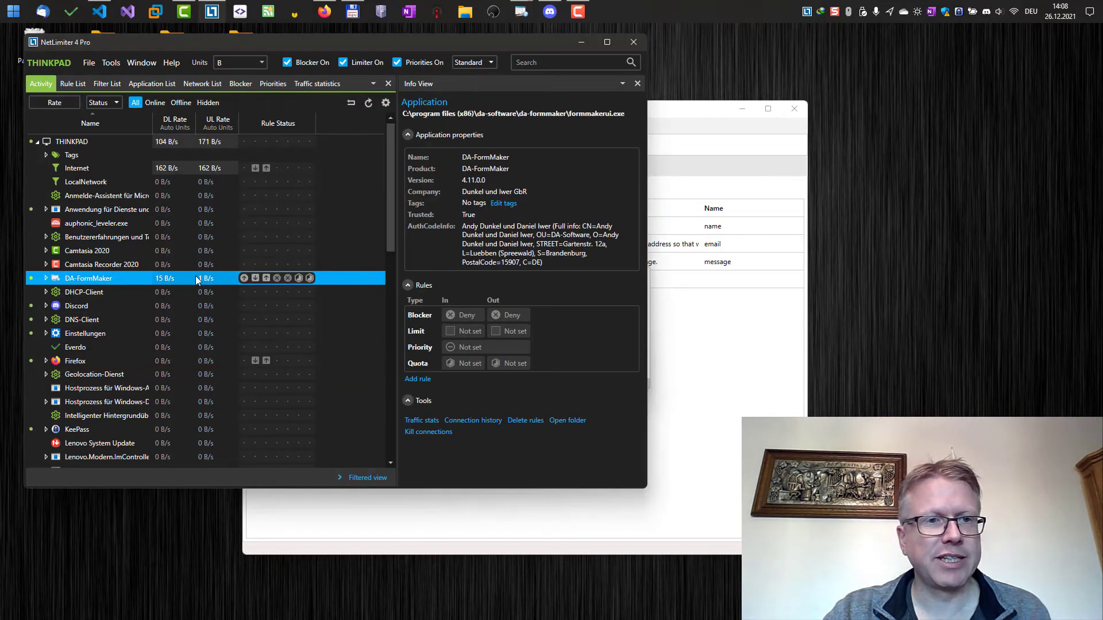
{"action": "key", "text": "alt+Tab"}
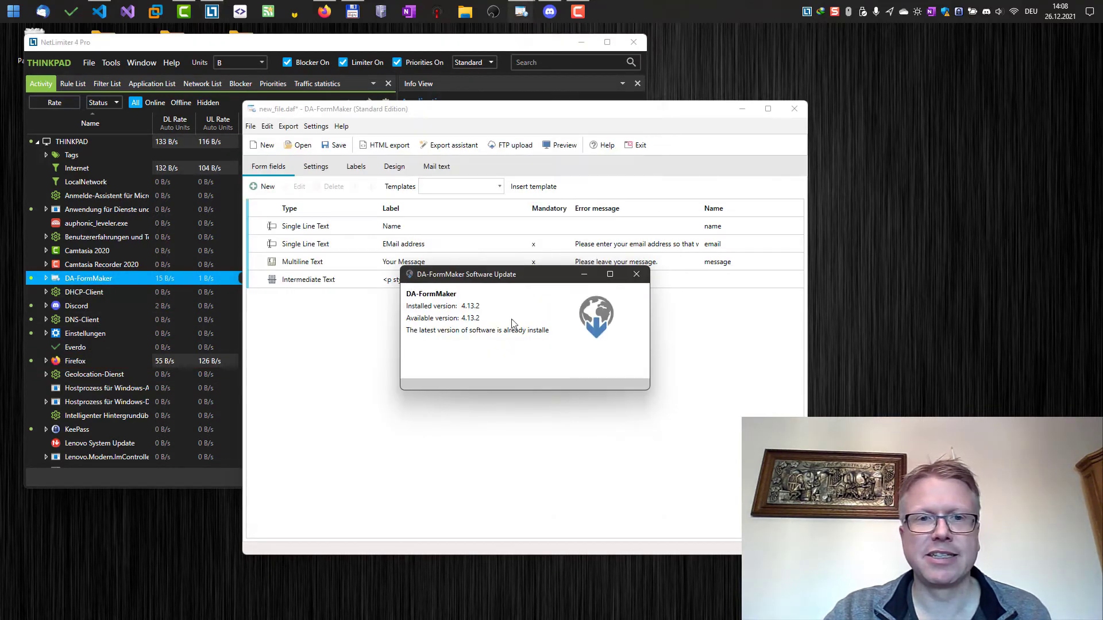
- Close the update dialog and set DA-FormMaker's incoming Blocker rule to Deny in NetLimiter
{"action": "left_click", "coordinate": [635, 277]}
{"action": "left_click", "coordinate": [114, 278]}
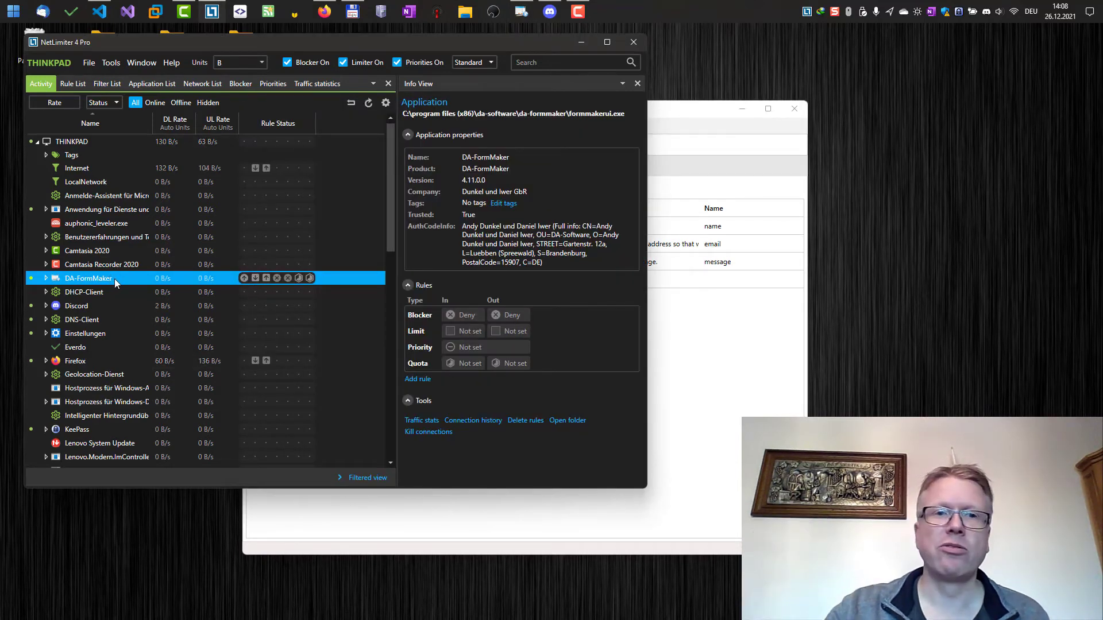
{"action": "left_click", "coordinate": [279, 278]}
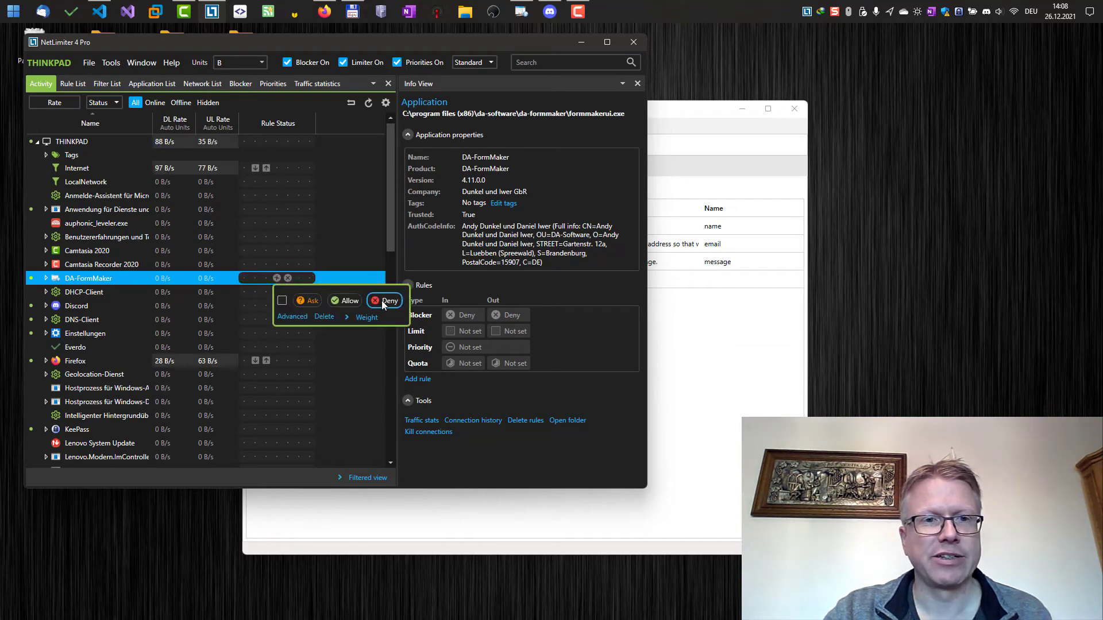
{"action": "left_click", "coordinate": [382, 301]}
{"action": "left_click", "coordinate": [300, 269]}
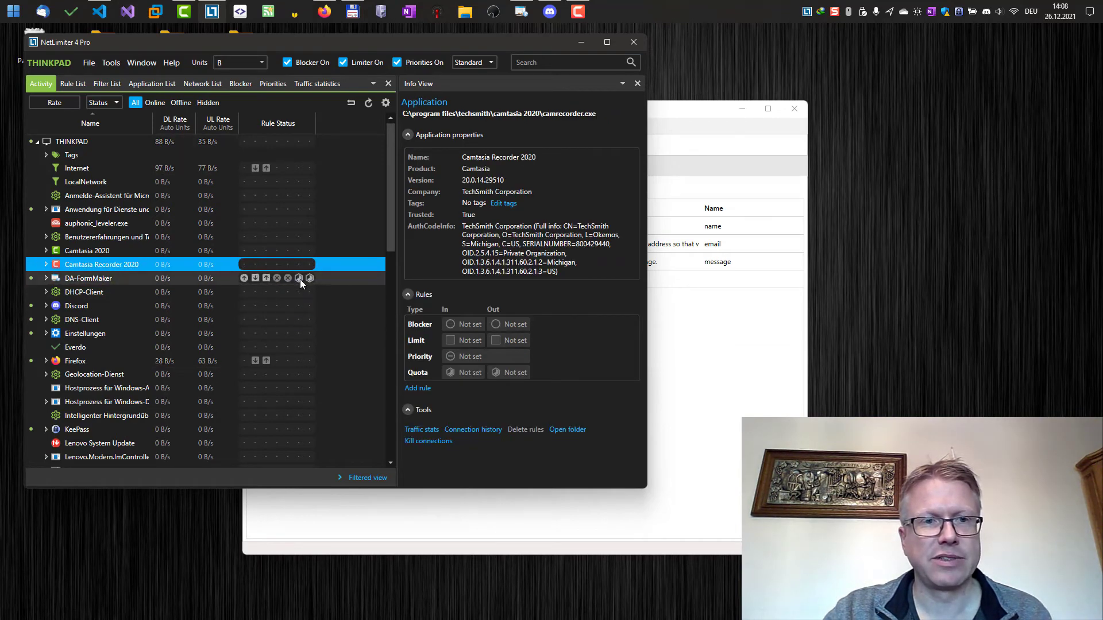
{"action": "left_click", "coordinate": [300, 280]}
{"action": "left_click", "coordinate": [430, 296]}
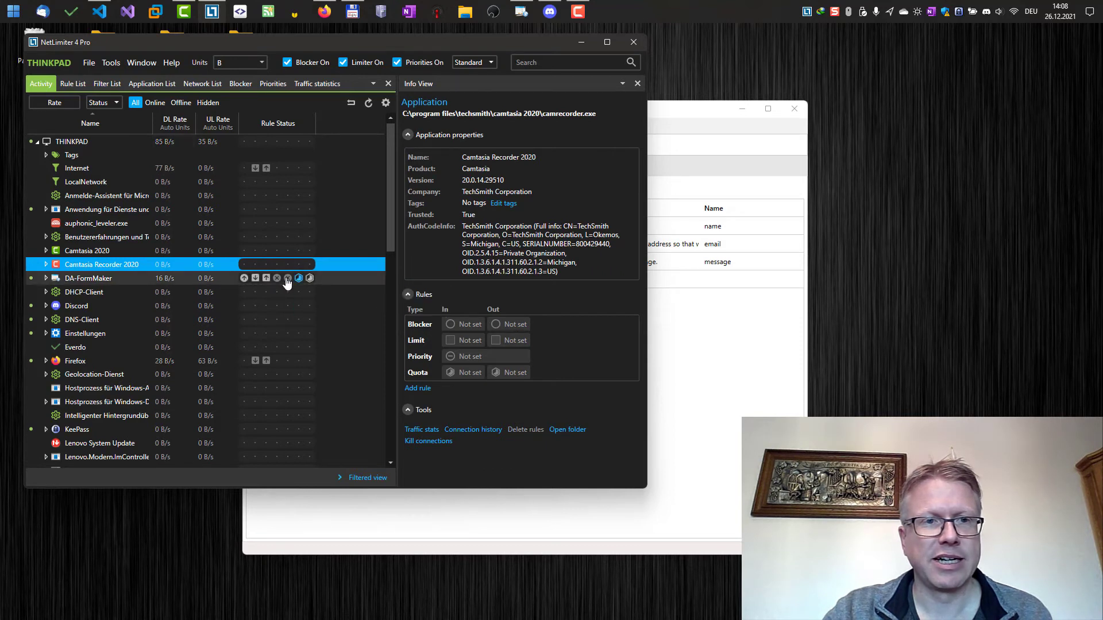
- Set DA-FormMaker's outgoing Blocker rule to Deny as well
{"action": "left_click", "coordinate": [278, 279]}
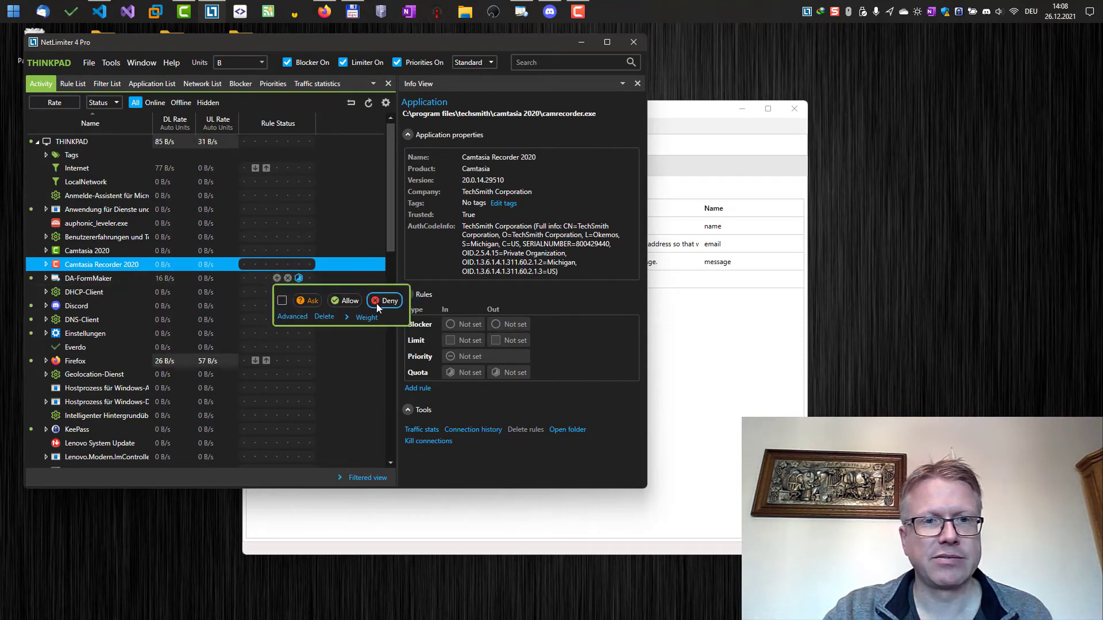
{"action": "left_click", "coordinate": [289, 278]}
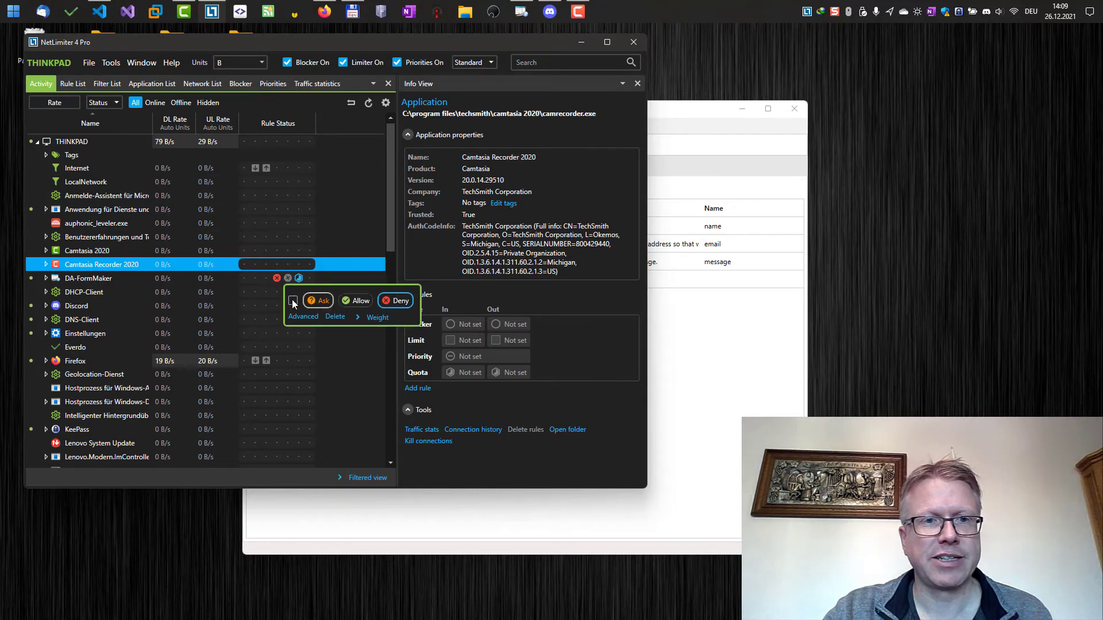
{"action": "left_click", "coordinate": [292, 302]}
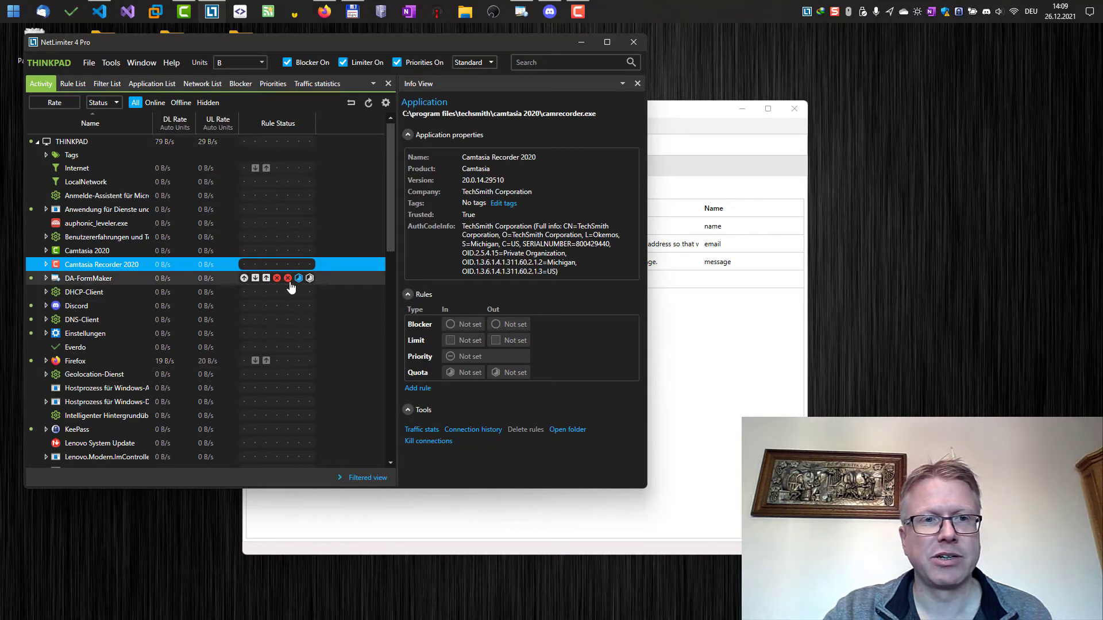
- Rerun DA-FormMaker's update check, which fails with 'Unable to connect to the remote server', and dismiss it
{"action": "left_click", "coordinate": [697, 305]}
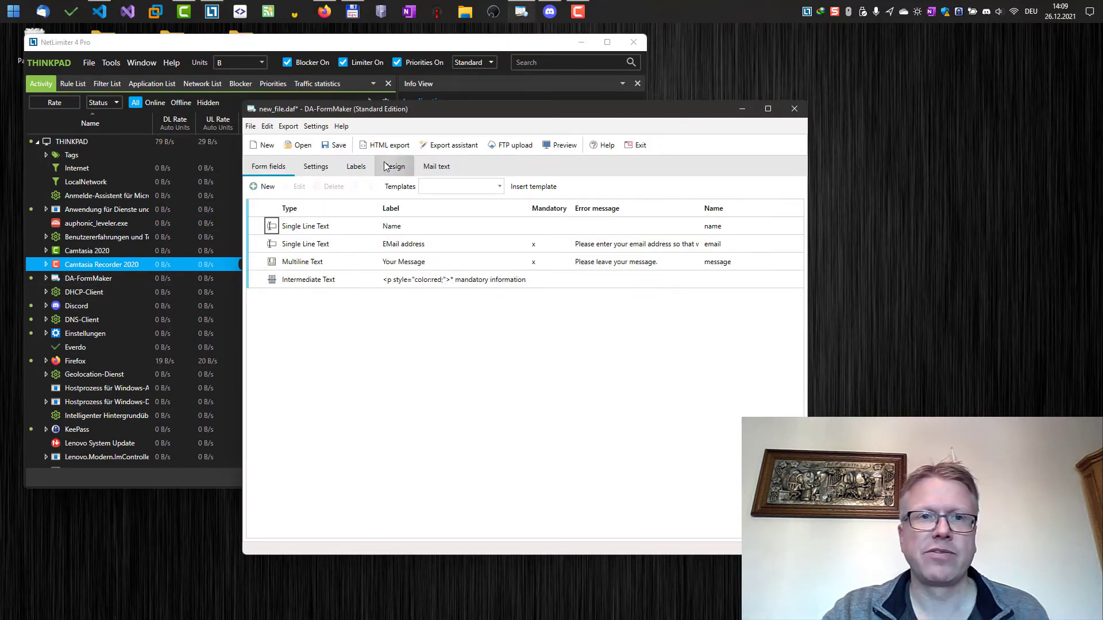
{"action": "left_click", "coordinate": [341, 126]}
{"action": "left_click", "coordinate": [379, 159]}
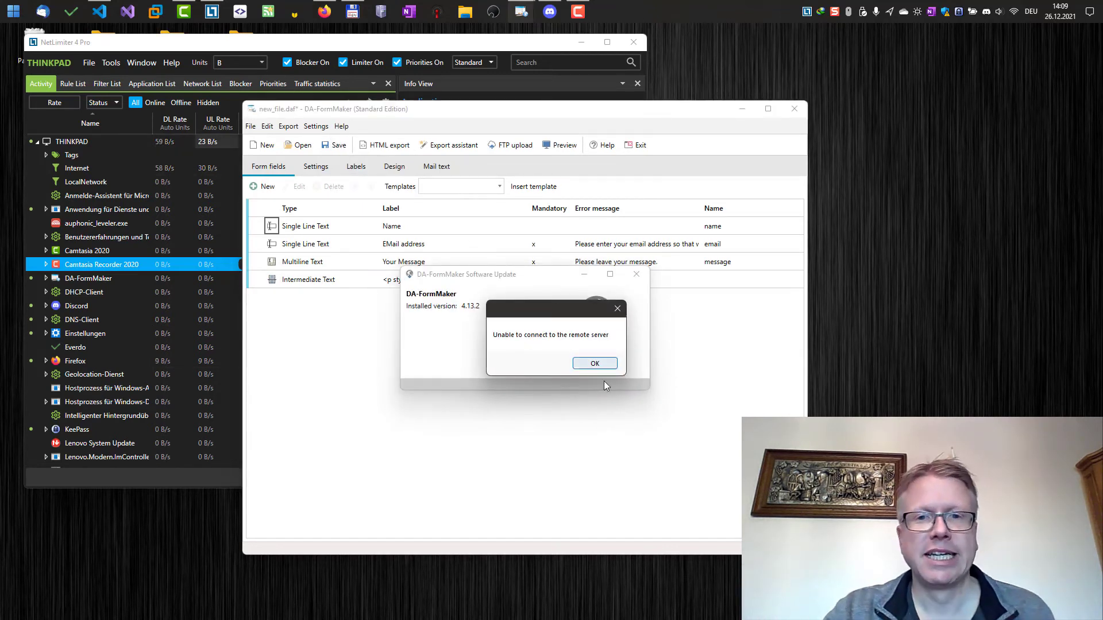
{"action": "left_click", "coordinate": [594, 363]}
{"action": "left_click", "coordinate": [637, 275]}
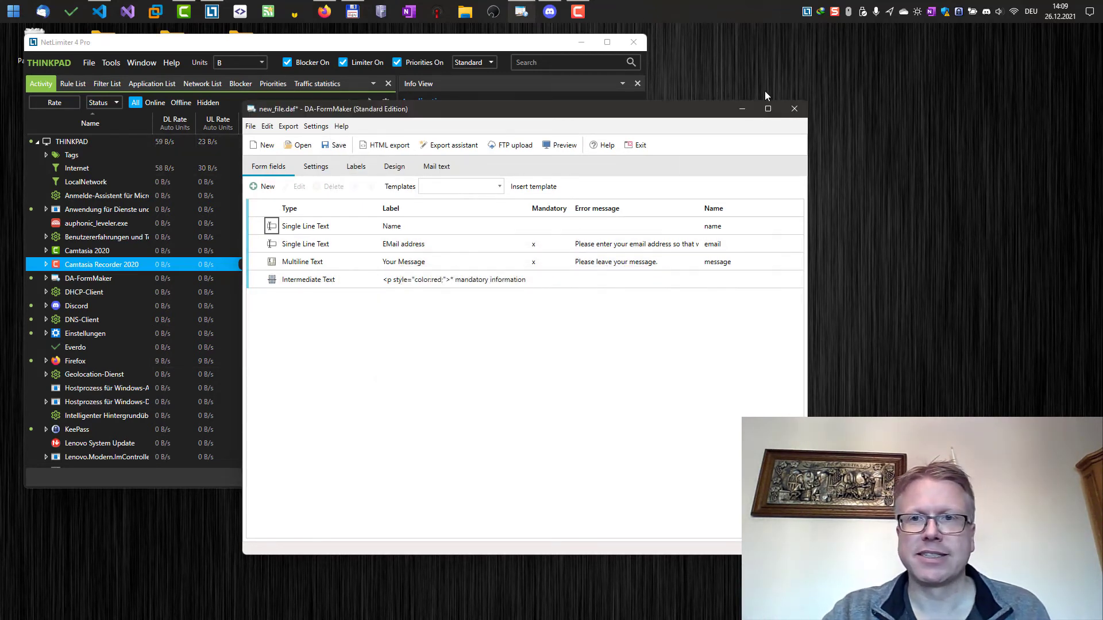
- Disable DA-FormMaker's Deny blocker rule and dismiss its quota popup
{"action": "left_click", "coordinate": [793, 109]}
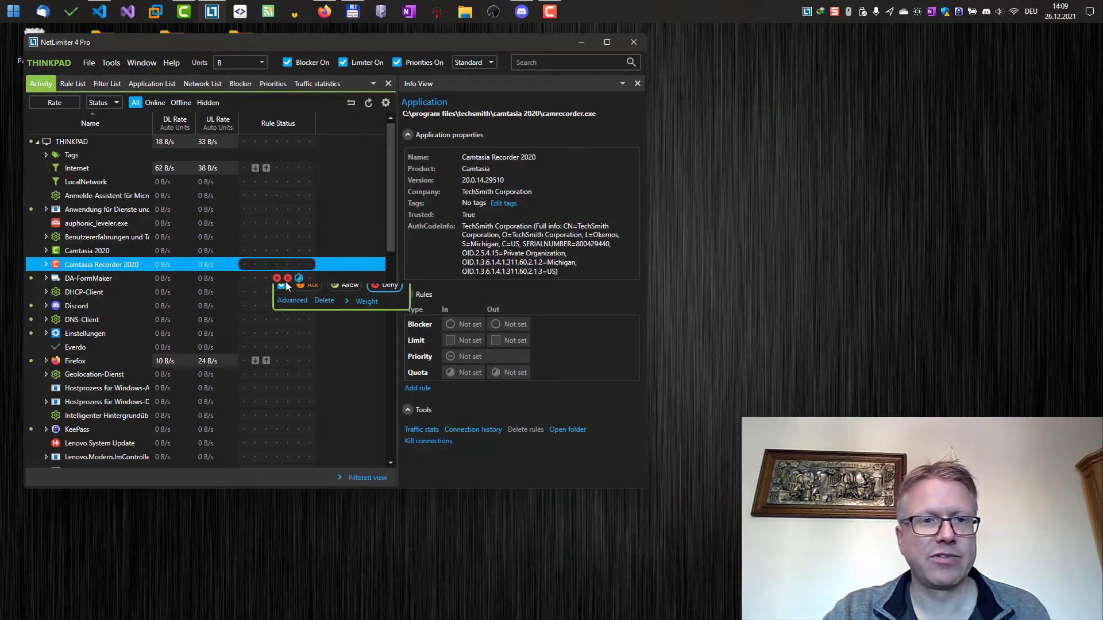
{"action": "left_click", "coordinate": [297, 306]}
{"action": "left_click", "coordinate": [280, 279]}
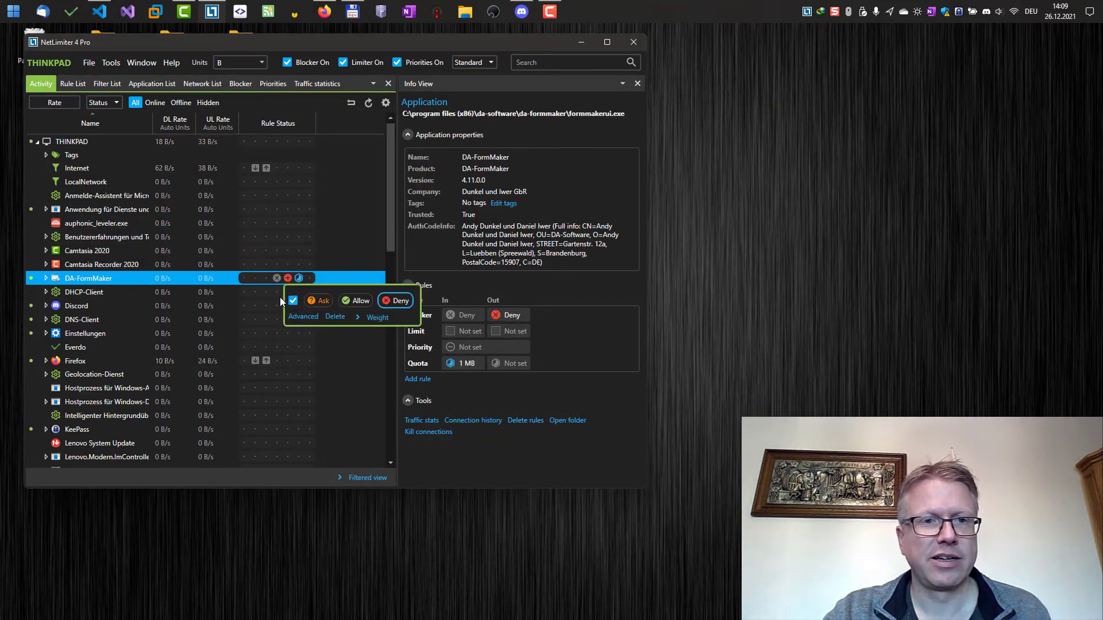
{"action": "left_click", "coordinate": [339, 320]}
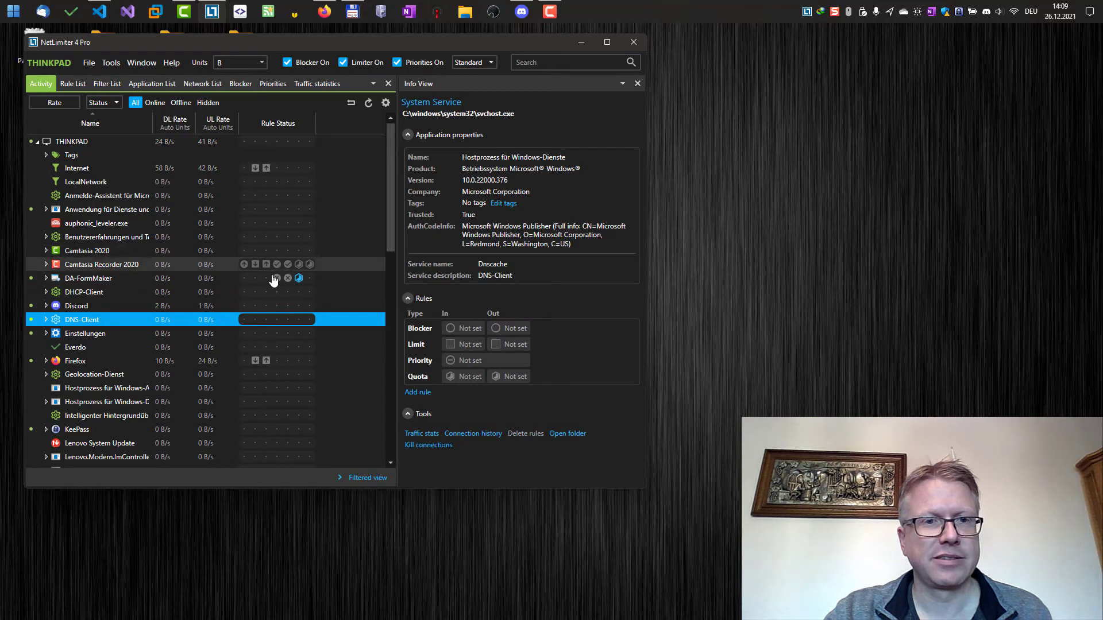
{"action": "left_click", "coordinate": [298, 278]}
{"action": "key", "text": "Escape"}
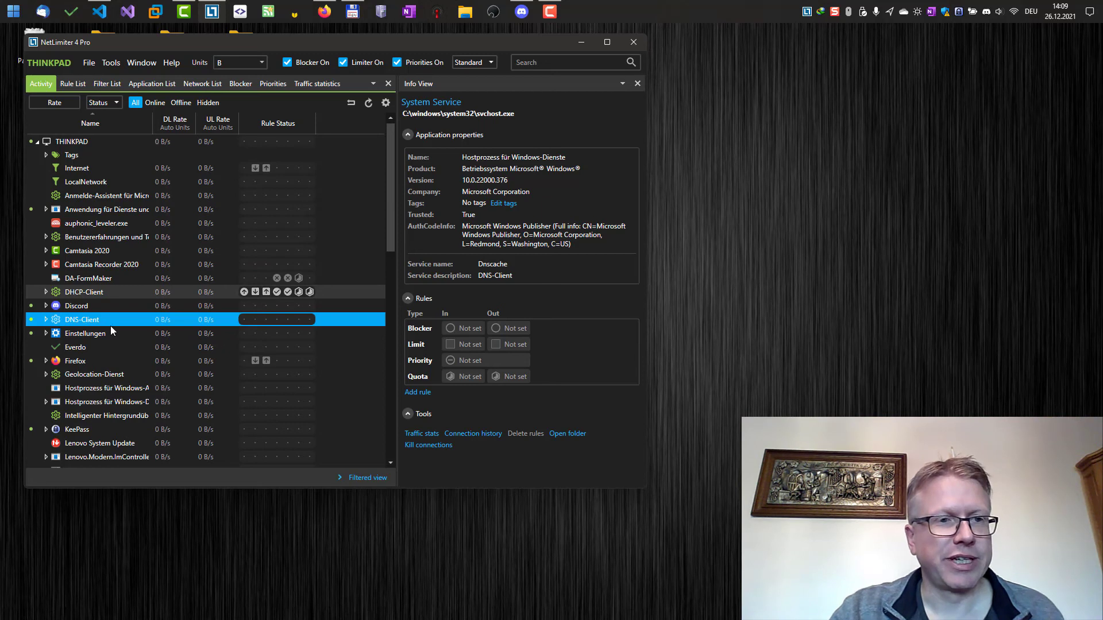
- View Firefox's last-24-hours traffic statistics (435.39 MB down, 191.99 MB up), then close them
{"action": "left_click", "coordinate": [101, 360]}
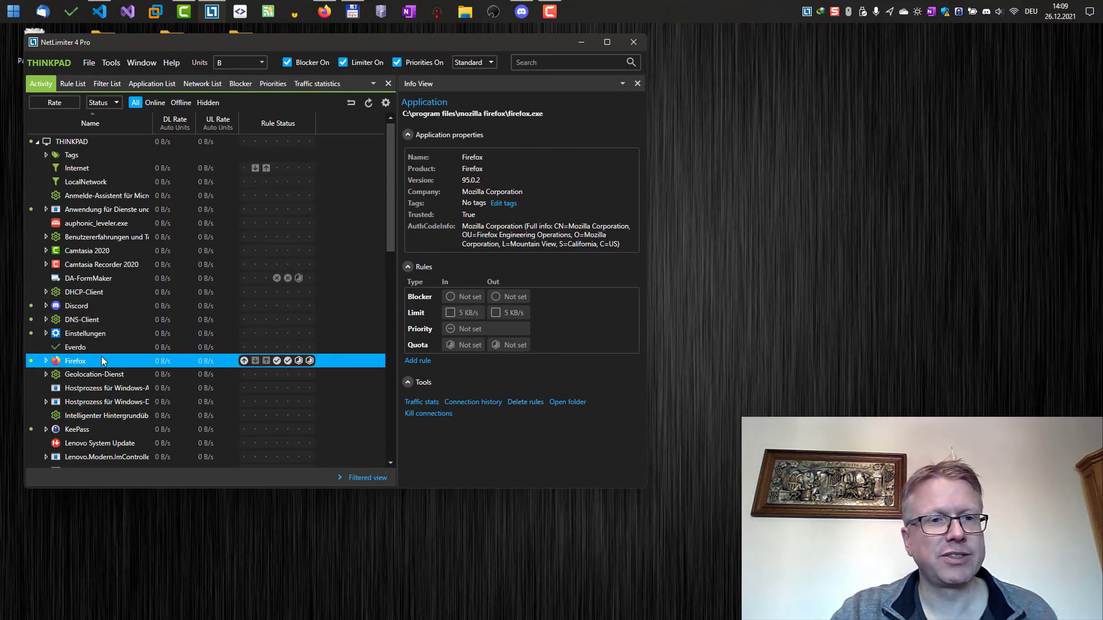
{"action": "left_click", "coordinate": [422, 403]}
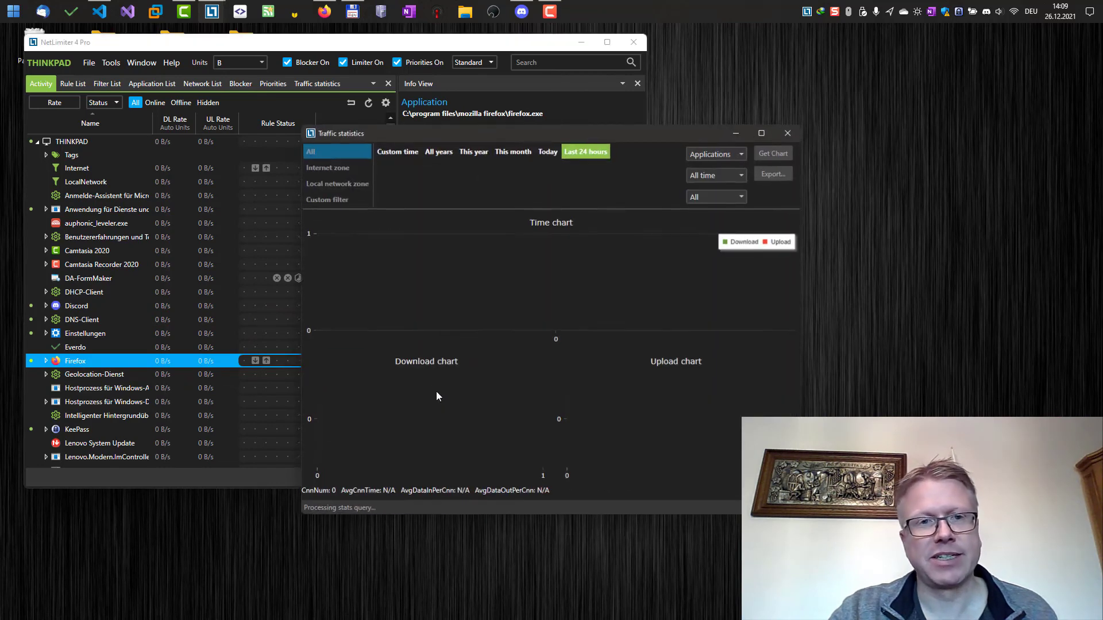
{"action": "left_click_drag", "start_coordinate": [470, 132], "coordinate": [414, 99]}
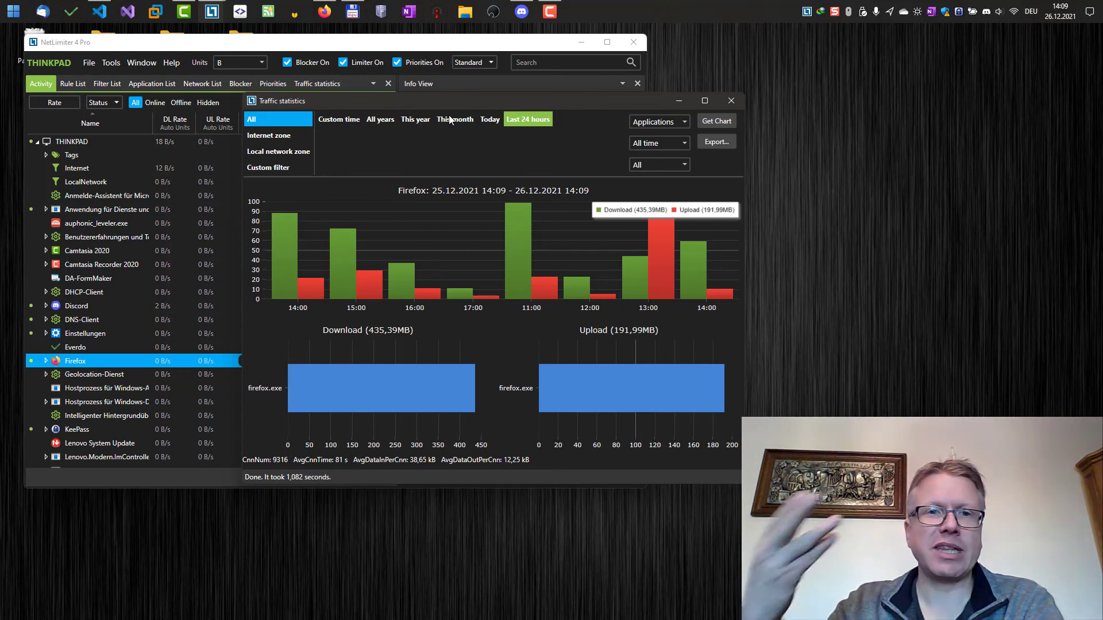
{"action": "left_click_drag", "start_coordinate": [456, 100], "coordinate": [435, 107]}
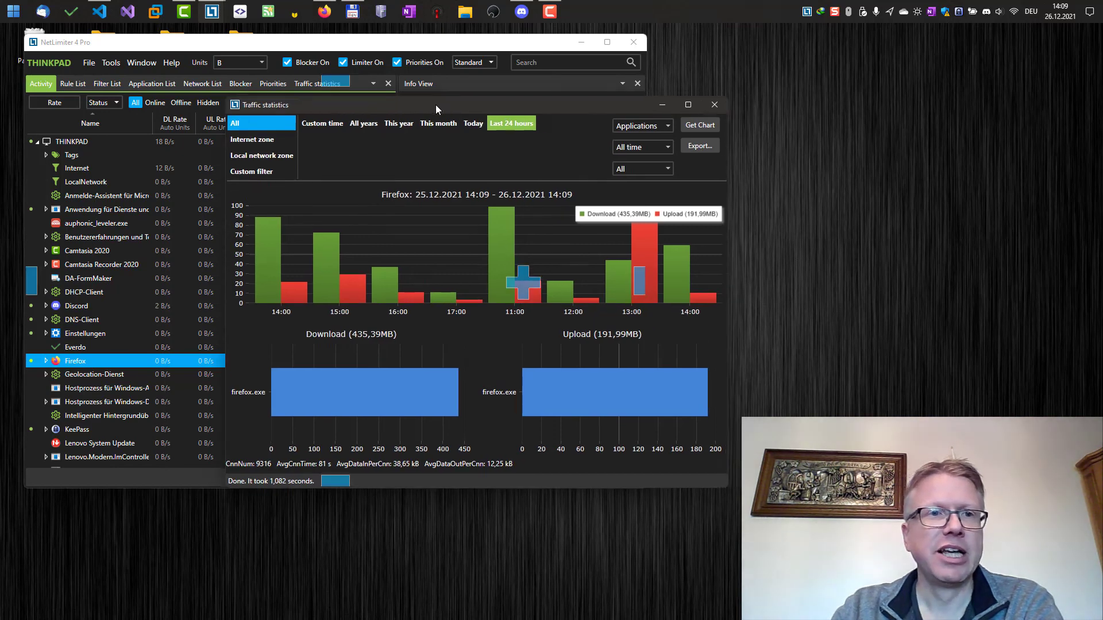
{"action": "left_click", "coordinate": [711, 107]}
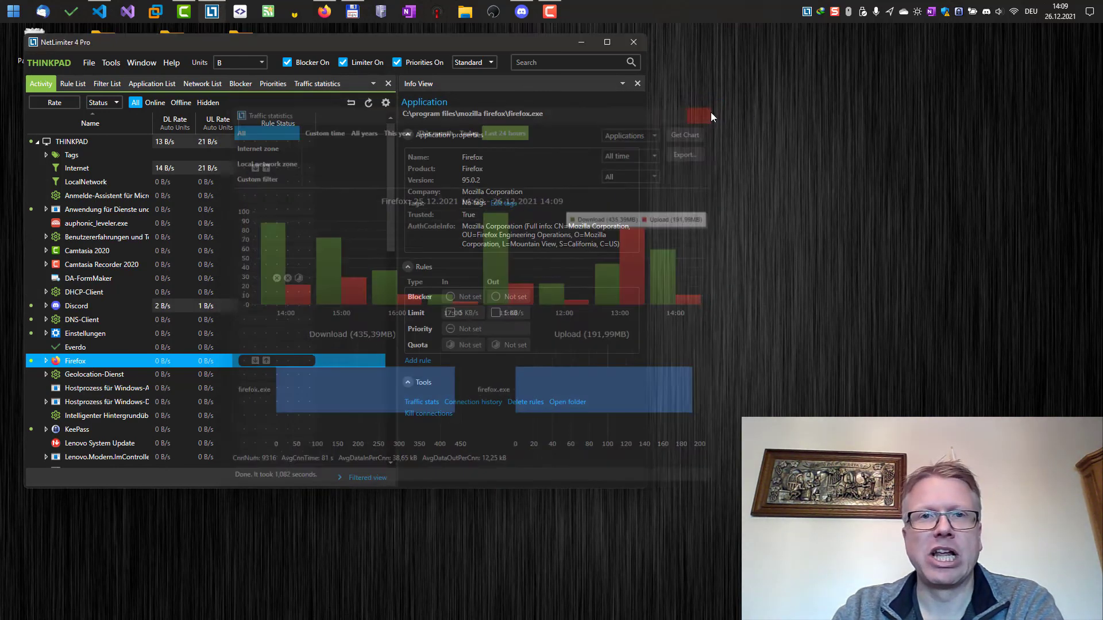